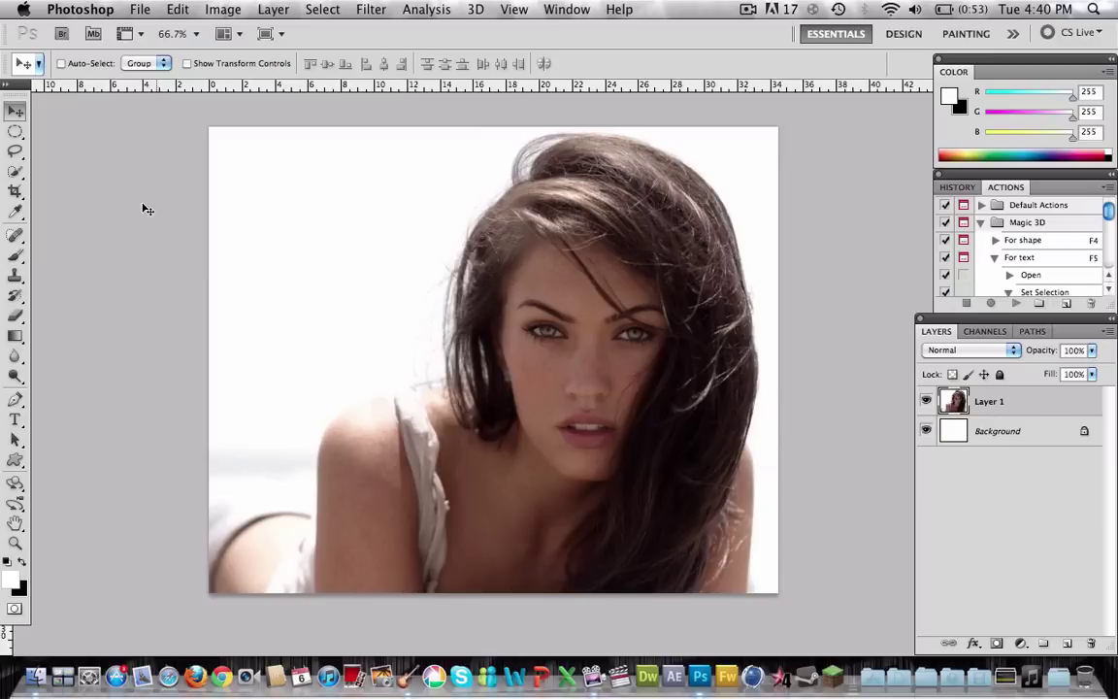
# Step: Duplicate Layer 1 as Layer 1 copy and make the copy the active layer
pyautogui.rightClick(1003, 412)
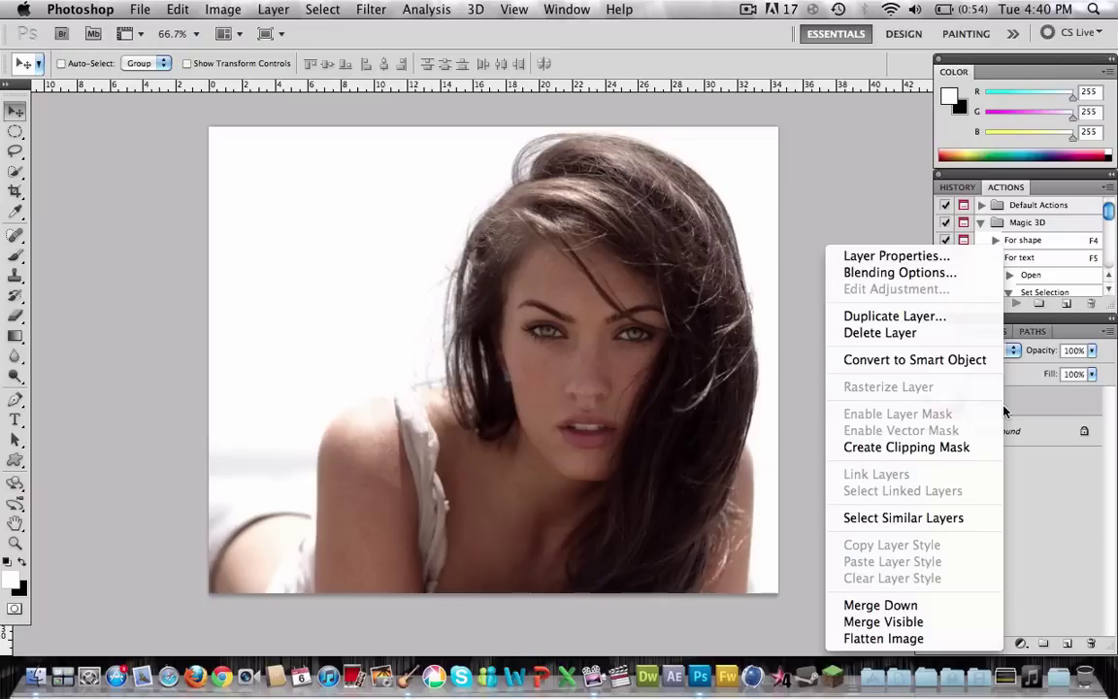
pyautogui.click(893, 316)
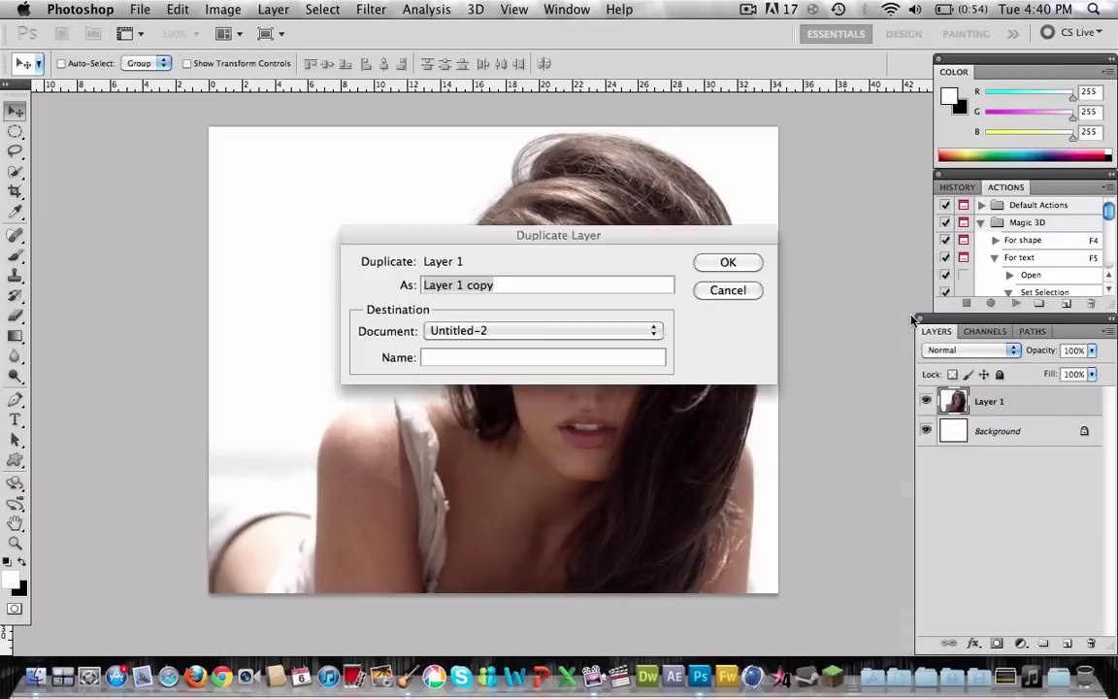
pyautogui.click(723, 263)
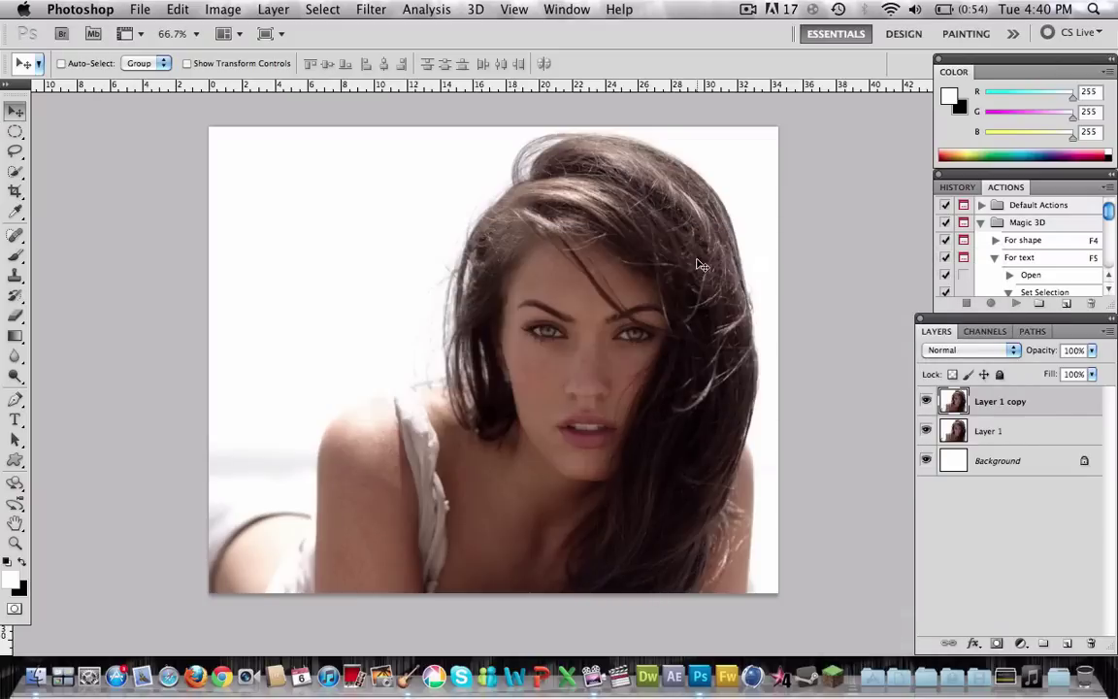
pyautogui.click(1005, 430)
pyautogui.click(992, 407)
pyautogui.click(358, 7)
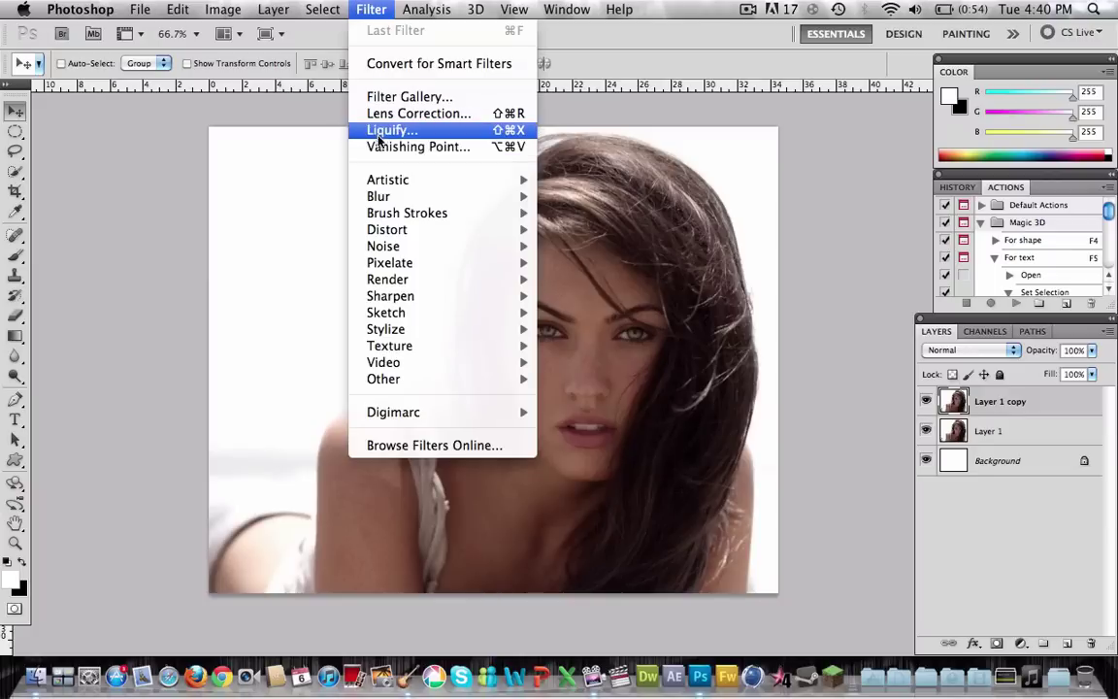
# Step: In Liquify, enlarge the eyes with the Bloat Tool at brush size 121
pyautogui.click(427, 130)
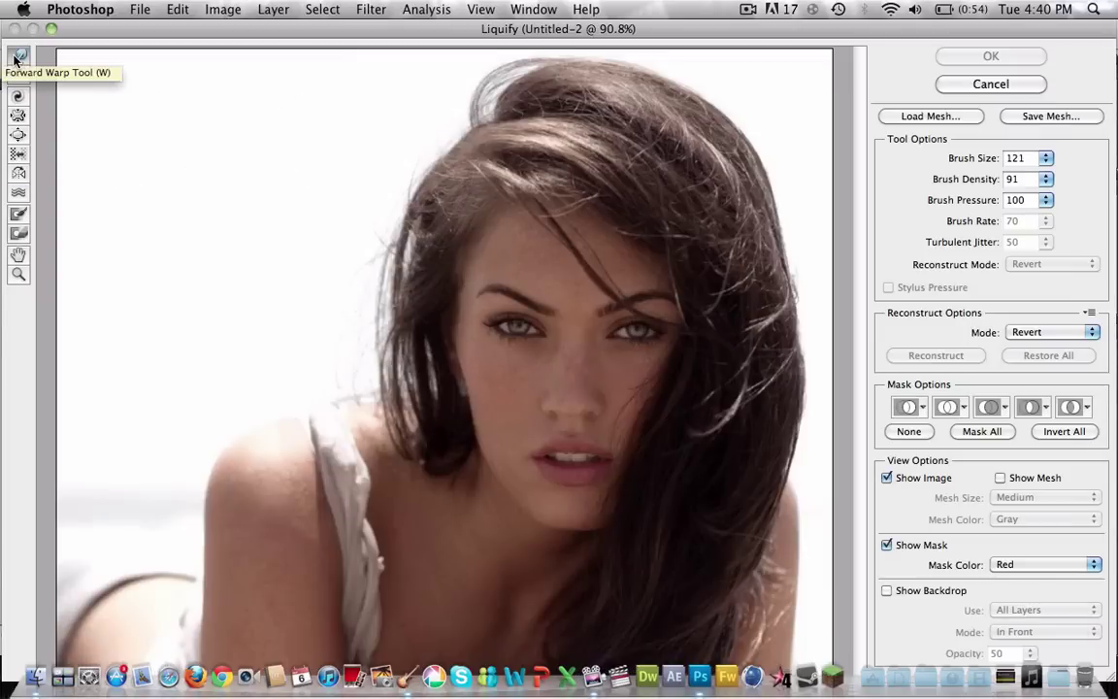
pyautogui.click(16, 137)
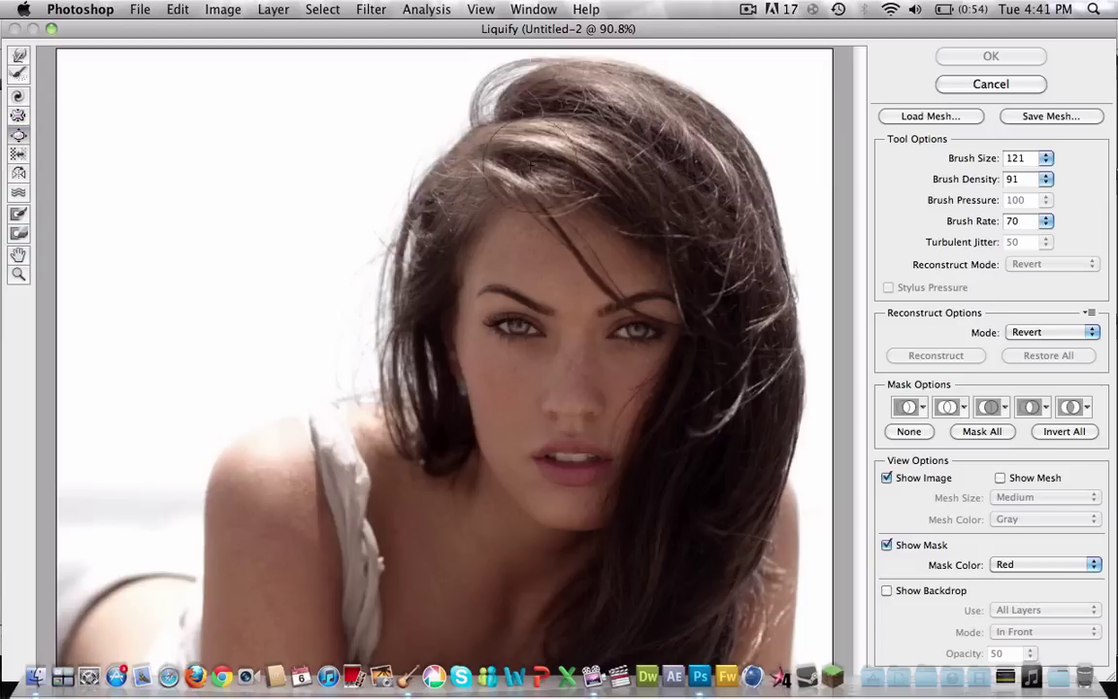
pyautogui.click(1045, 157)
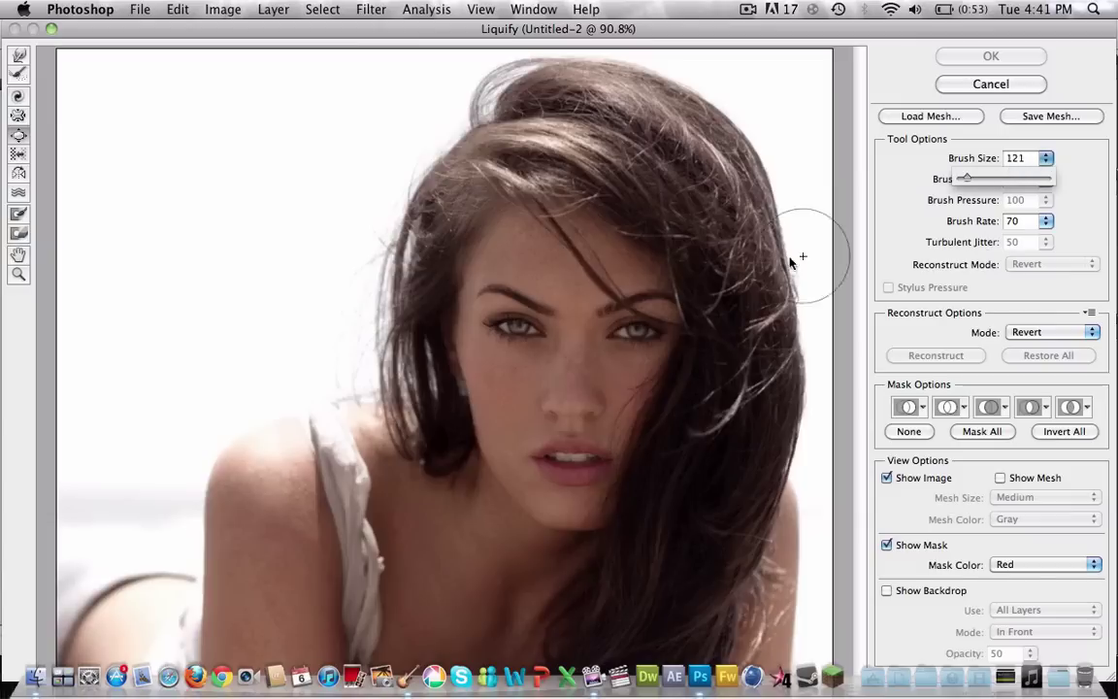
pyautogui.click(456, 281)
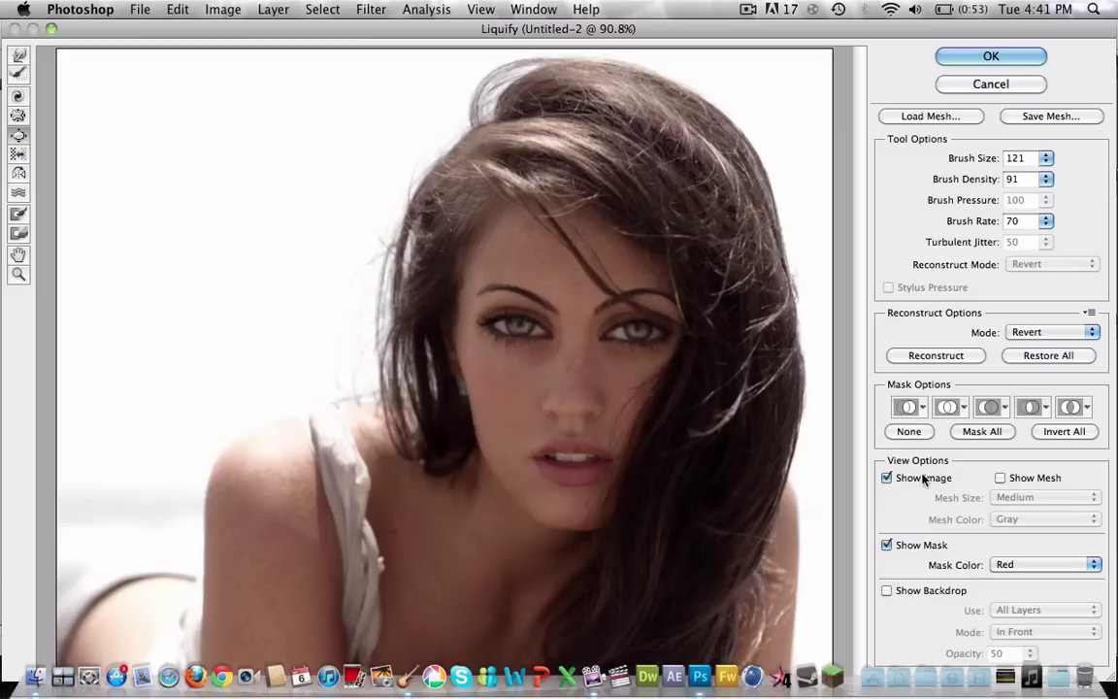
pyautogui.click(15, 122)
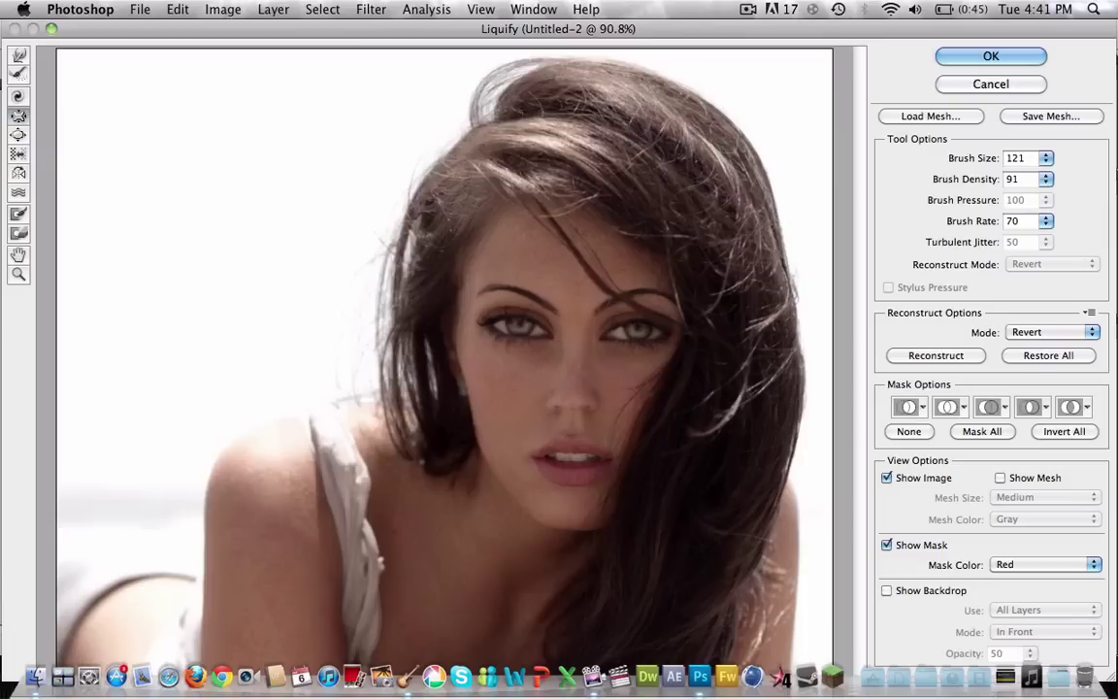
# Step: Forward-warp the lower lip downward to open the mouth, then apply Liquify
pyautogui.click(18, 58)
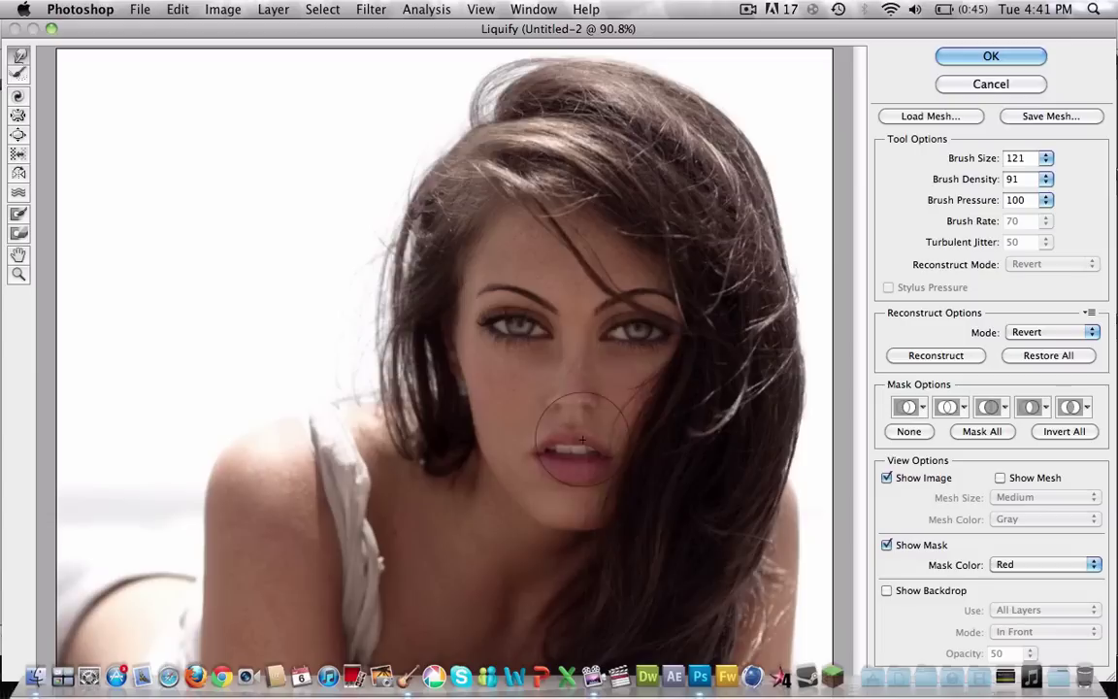
pyautogui.moveTo(573, 474); pyautogui.dragTo(573, 490)
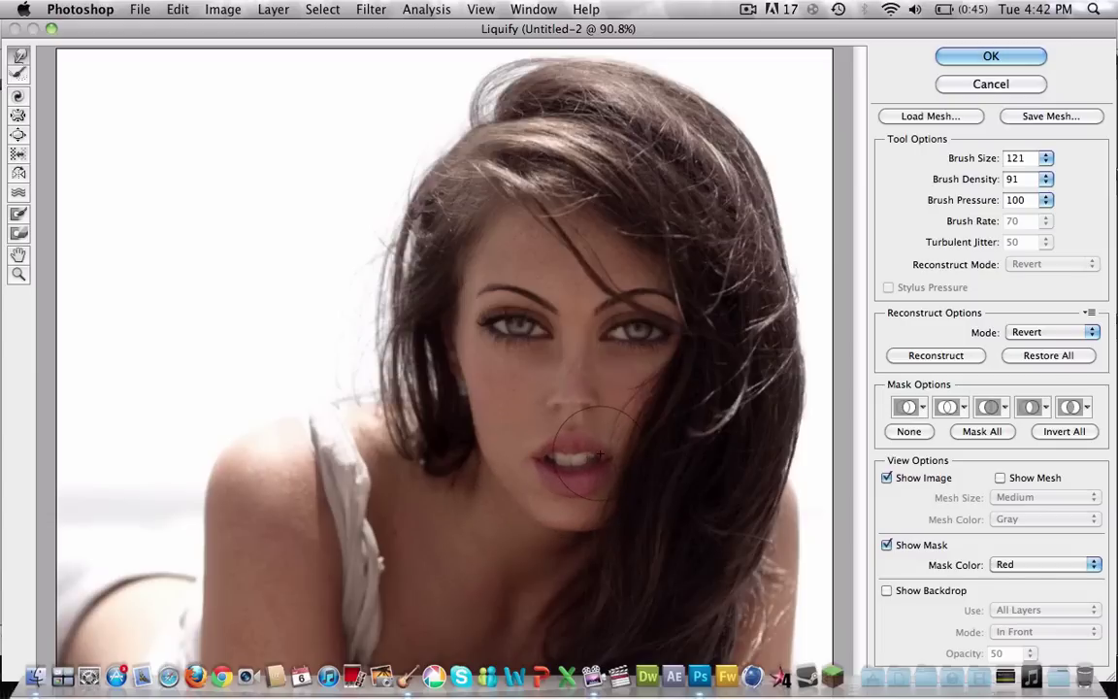
pyautogui.moveTo(573, 468)
pyautogui.mouseDown()
pyautogui.moveTo(572, 490)
pyautogui.moveTo(571, 472)
pyautogui.mouseUp()
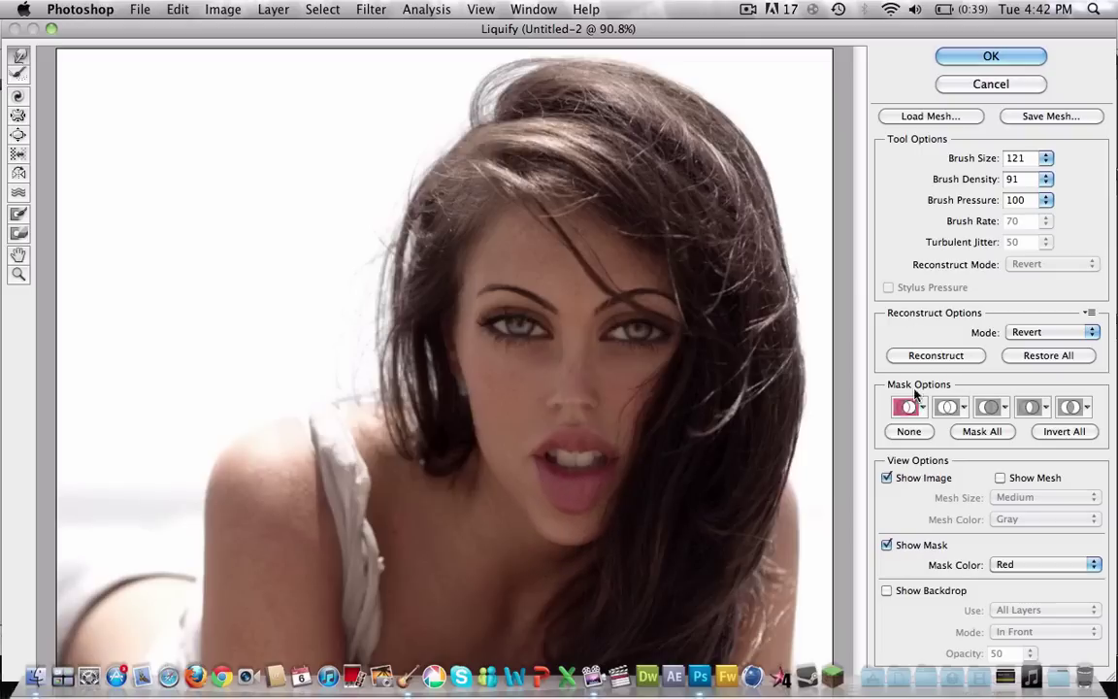
pyautogui.click(949, 56)
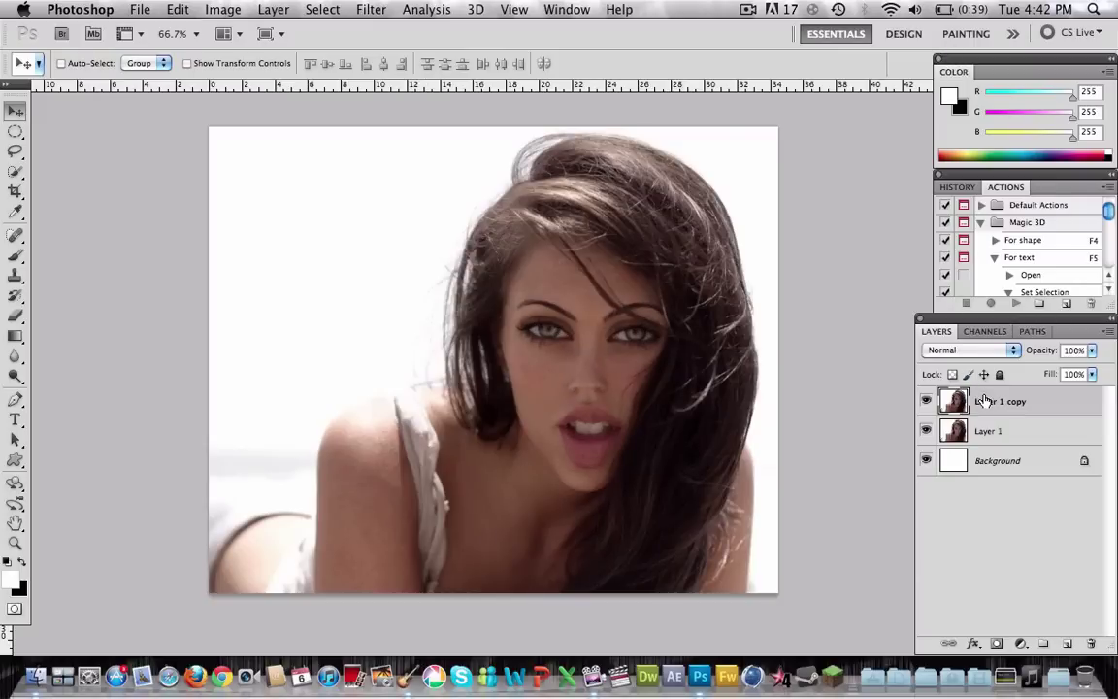
# Step: Apply Smart Sharpen at Amount 100% and Radius 1.5 px, removing Gaussian Blur
pyautogui.click(363, 9)
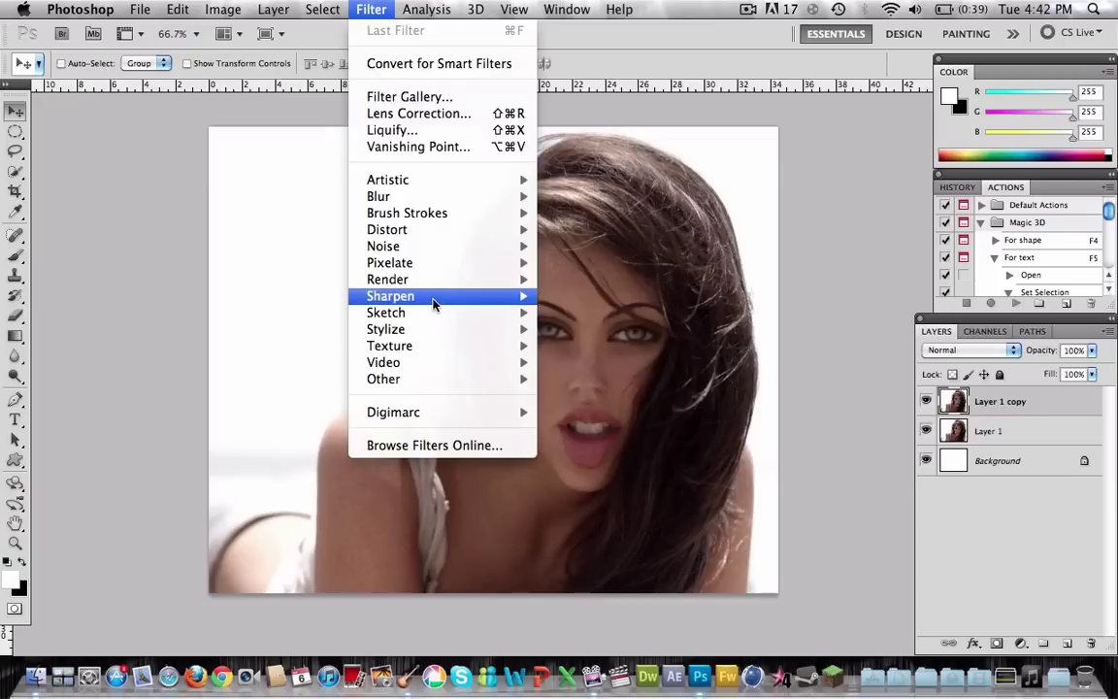
pyautogui.moveTo(438, 304)
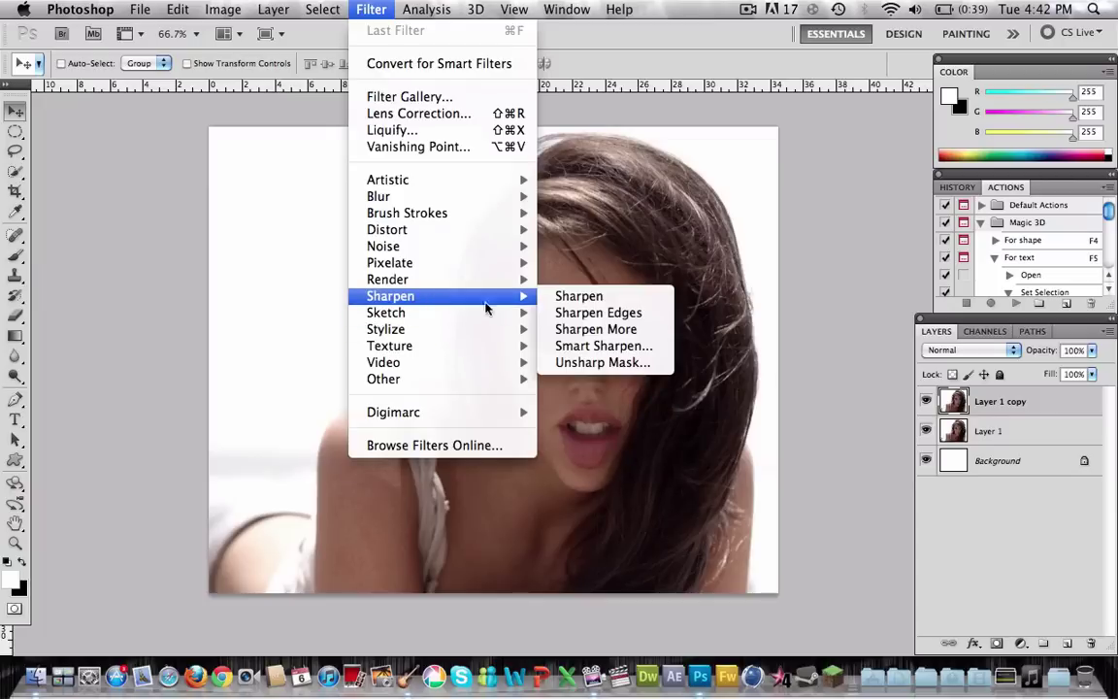
pyautogui.click(582, 351)
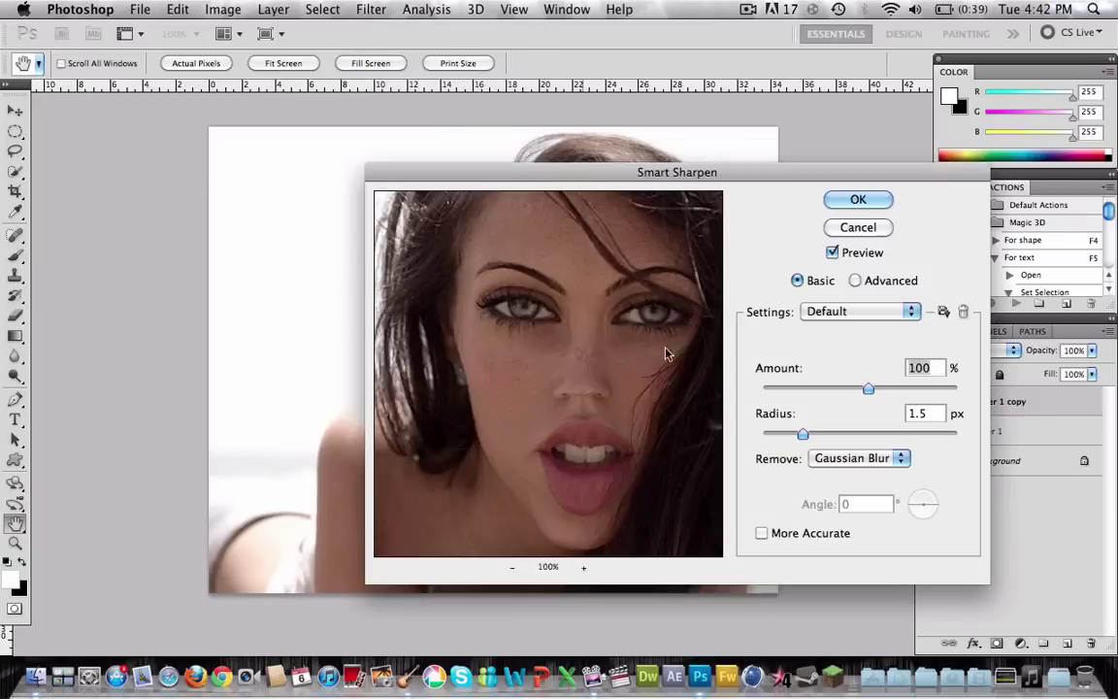
pyautogui.click(929, 412)
pyautogui.click(815, 458)
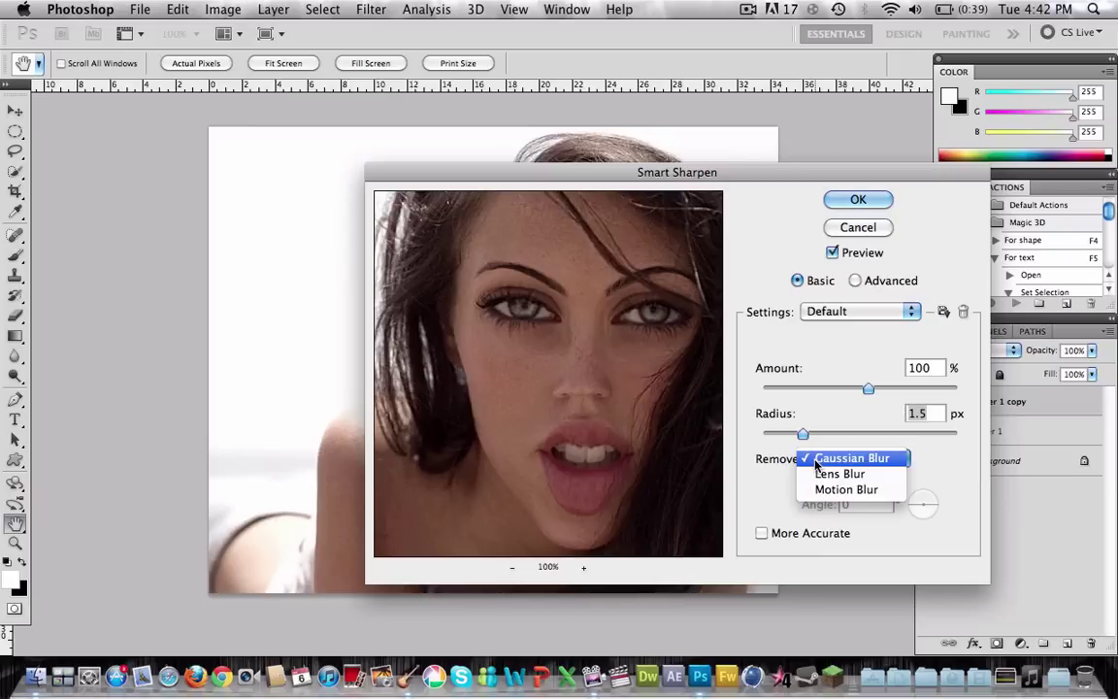
pyautogui.click(817, 459)
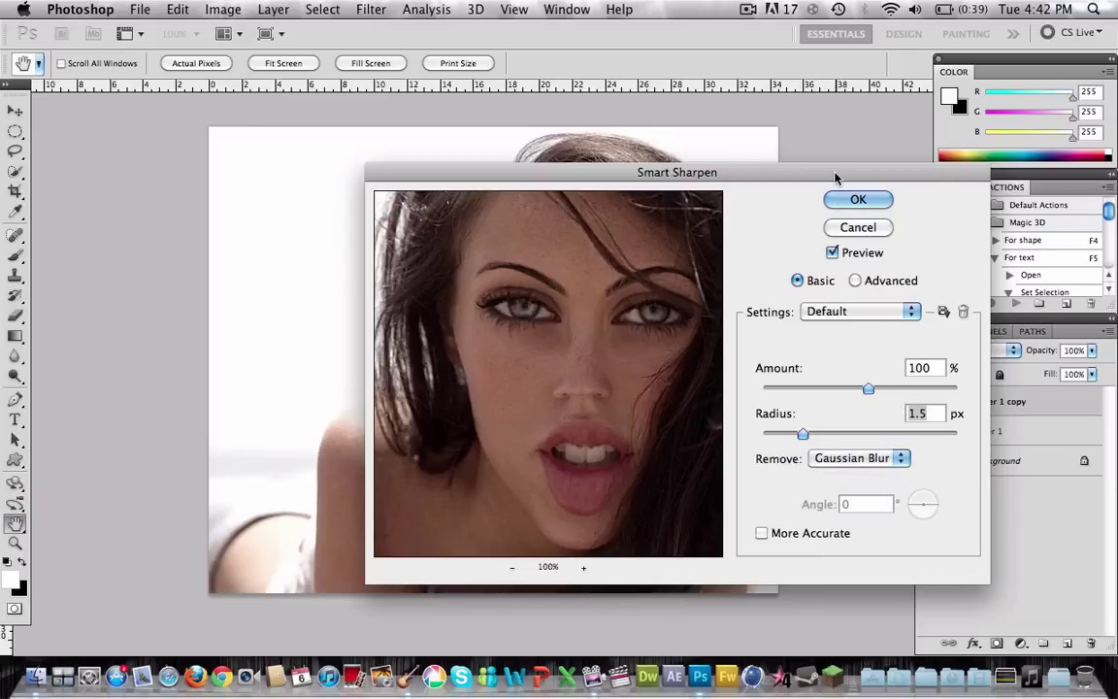
pyautogui.click(848, 199)
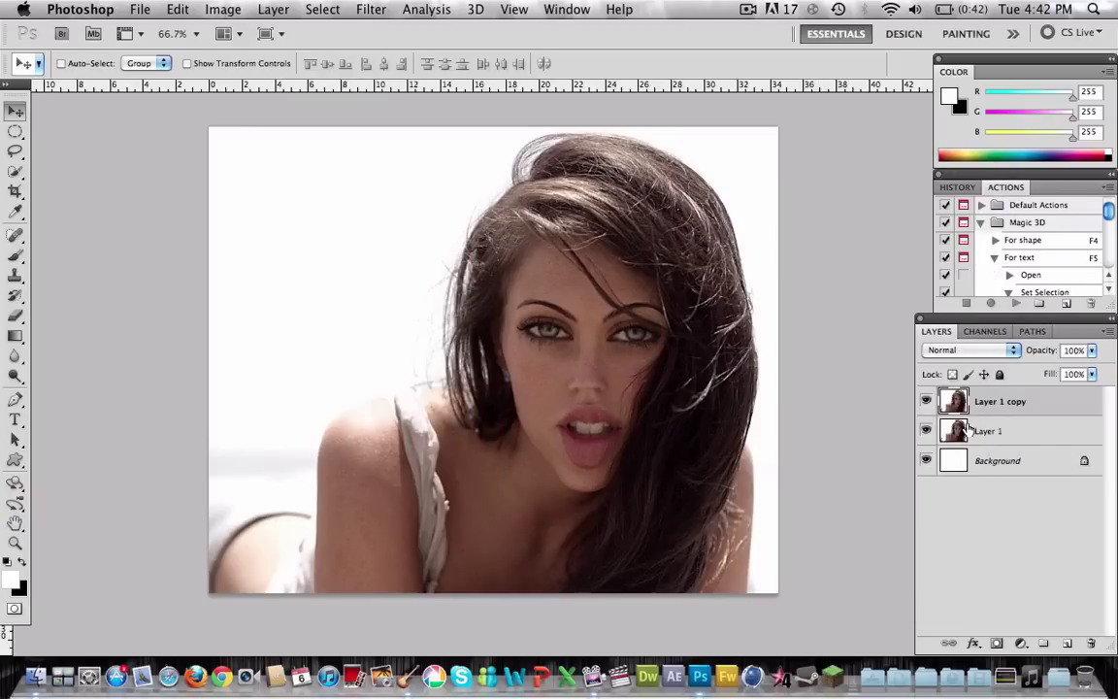
# Step: Apply the Diffuse filter in Anisotropic mode to Layer 1 copy
pyautogui.click(366, 9)
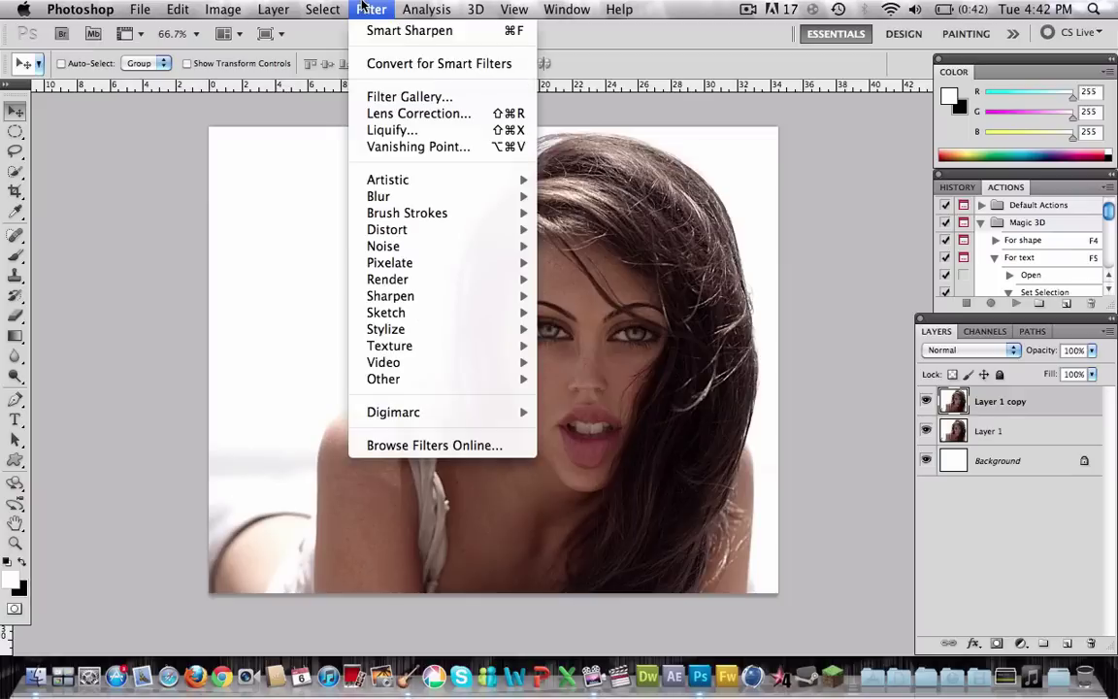
pyautogui.moveTo(423, 332)
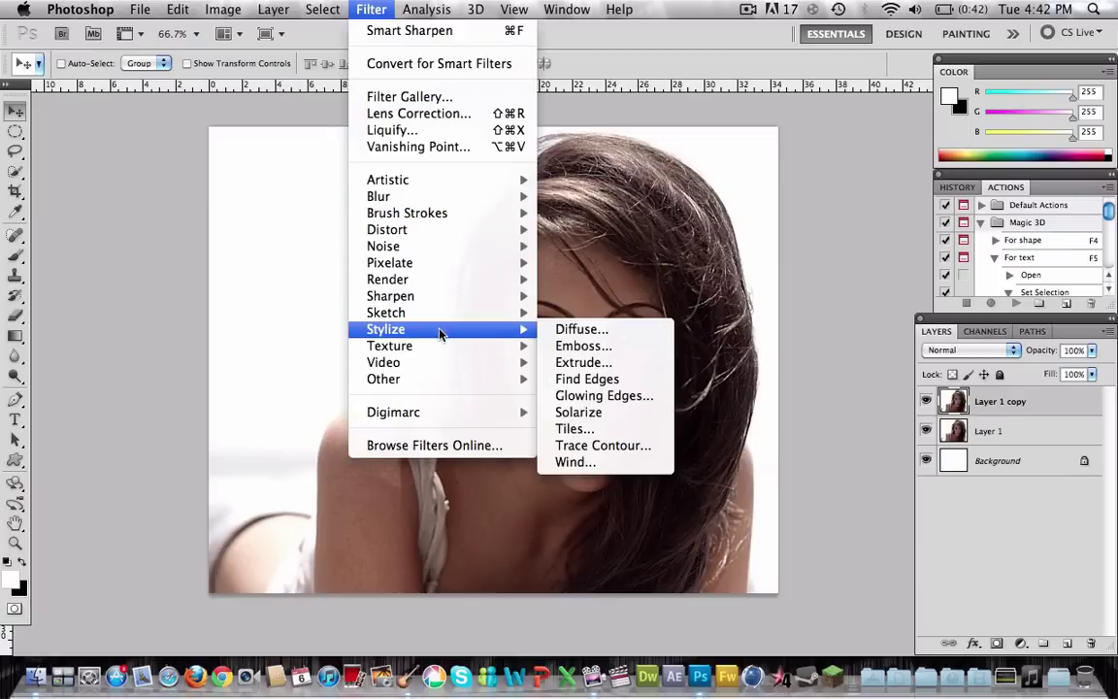
pyautogui.click(558, 328)
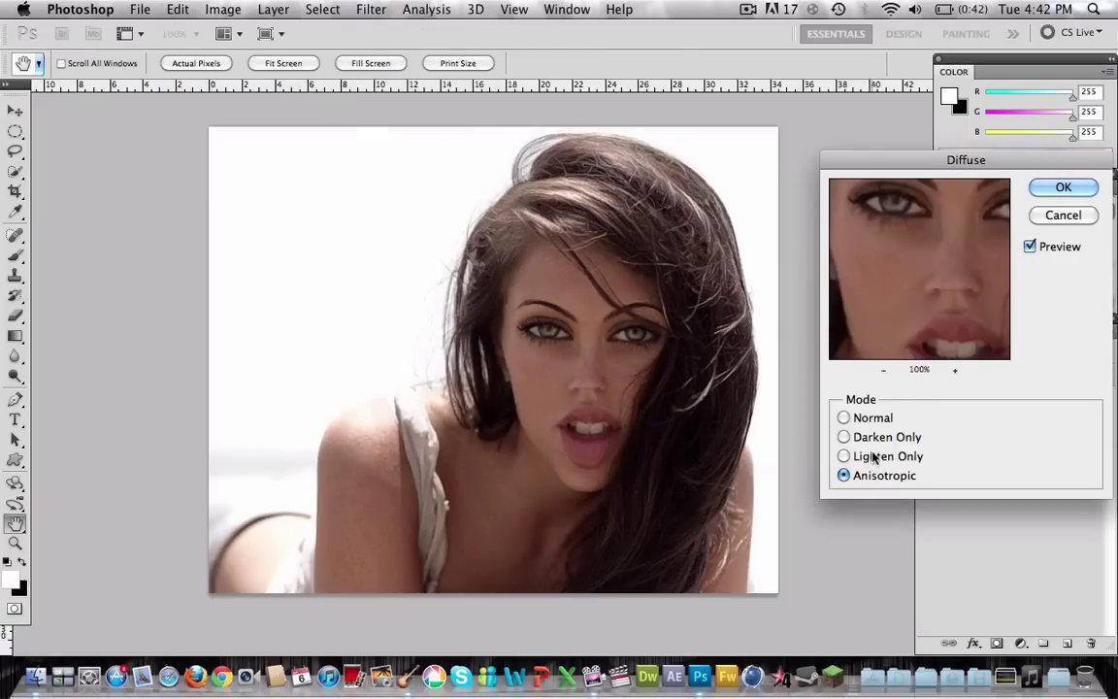
pyautogui.click(1060, 188)
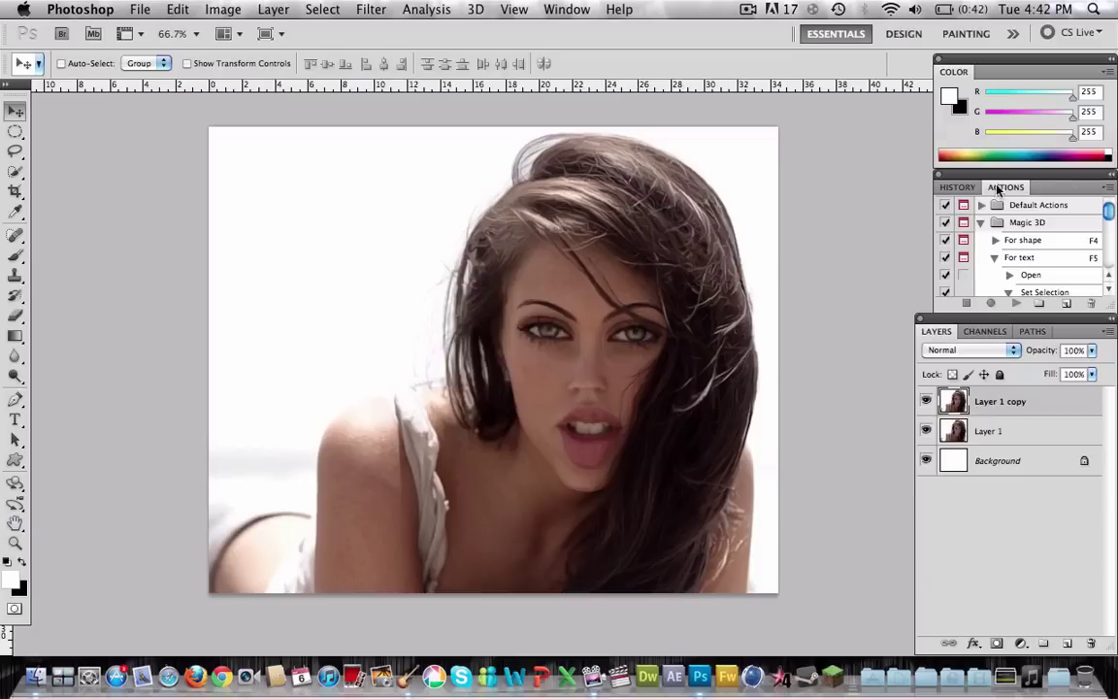
pyautogui.click(366, 8)
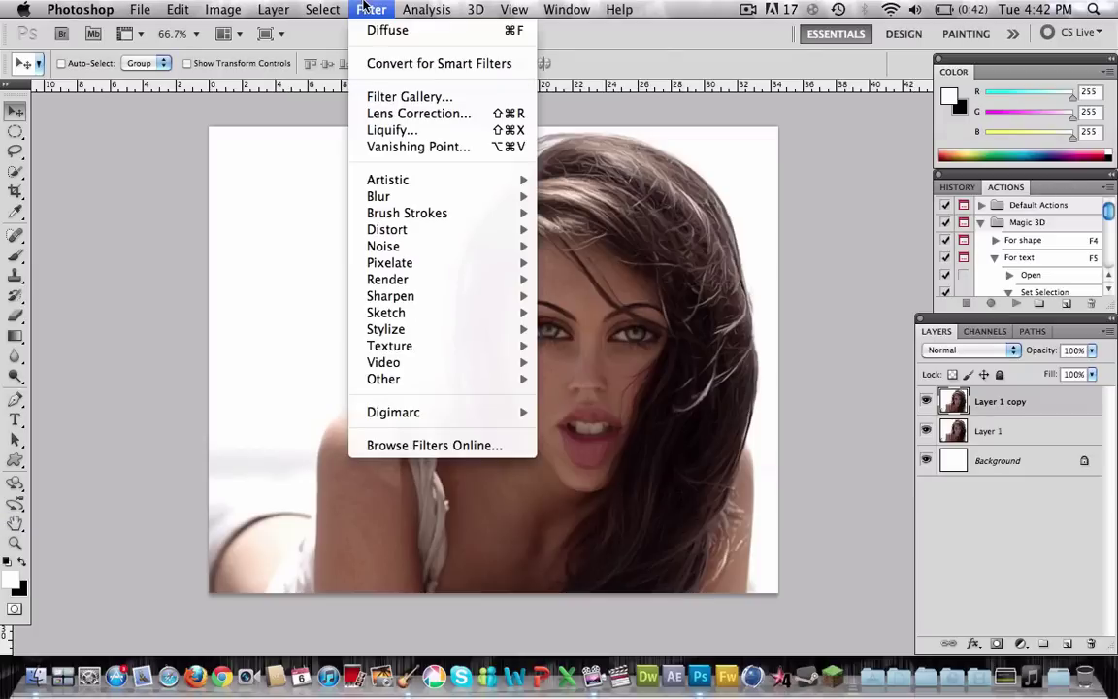
pyautogui.moveTo(419, 202)
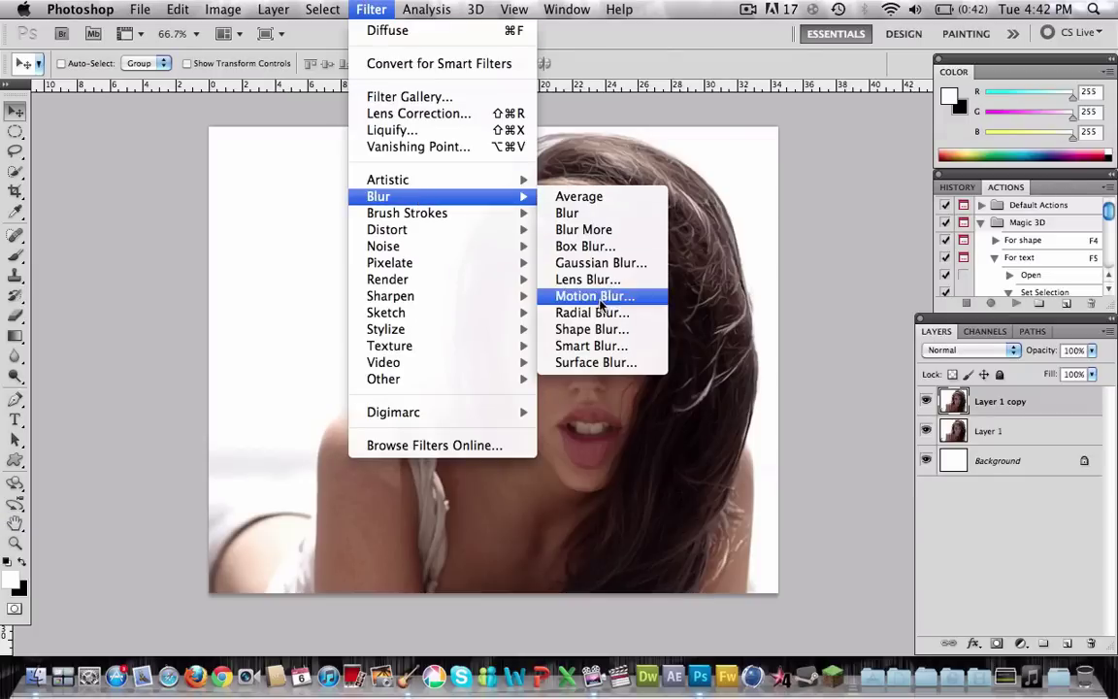
# Step: Apply Surface Blur with Radius 5 and Threshold 15 to Layer 1 copy
pyautogui.click(577, 363)
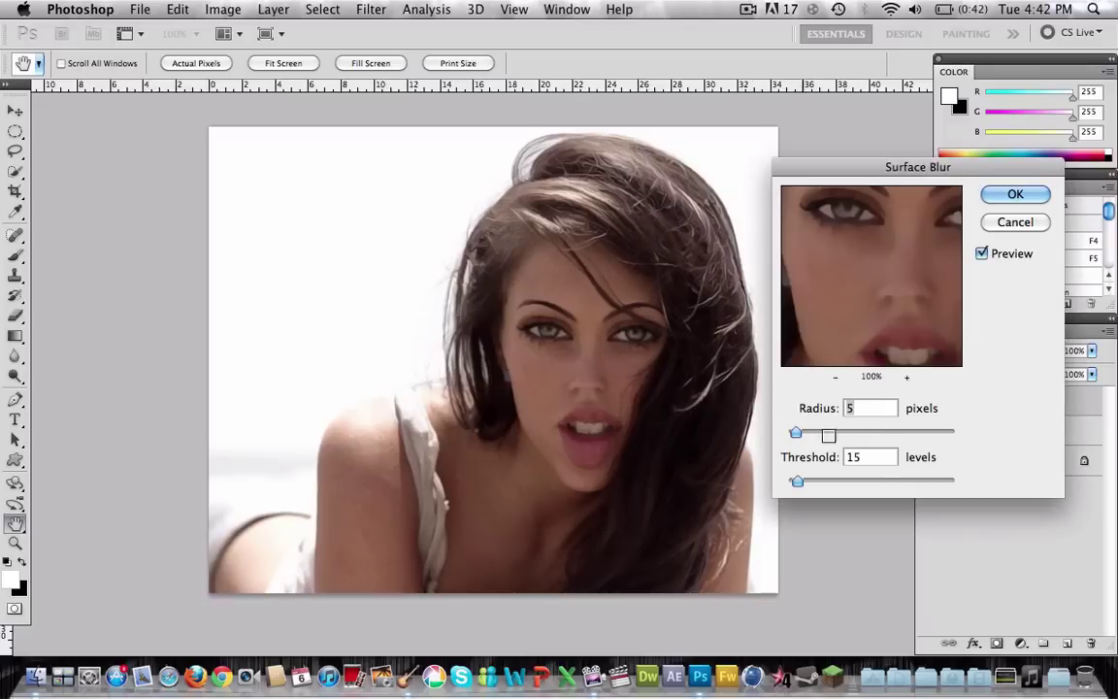
pyautogui.click(858, 448)
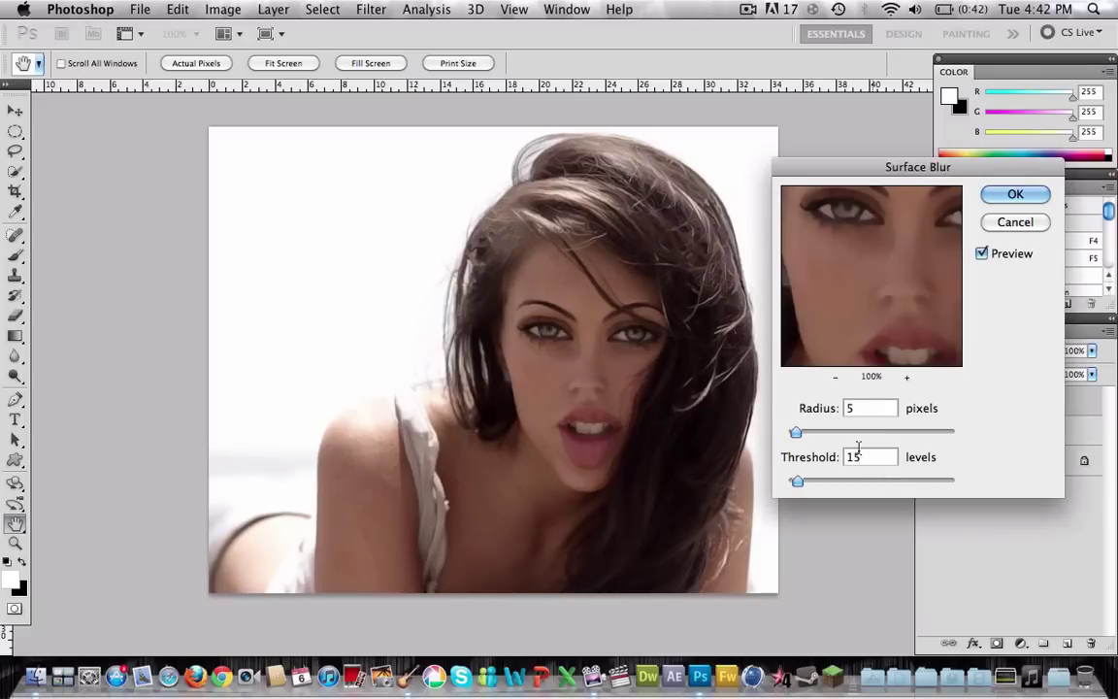
pyautogui.click(994, 198)
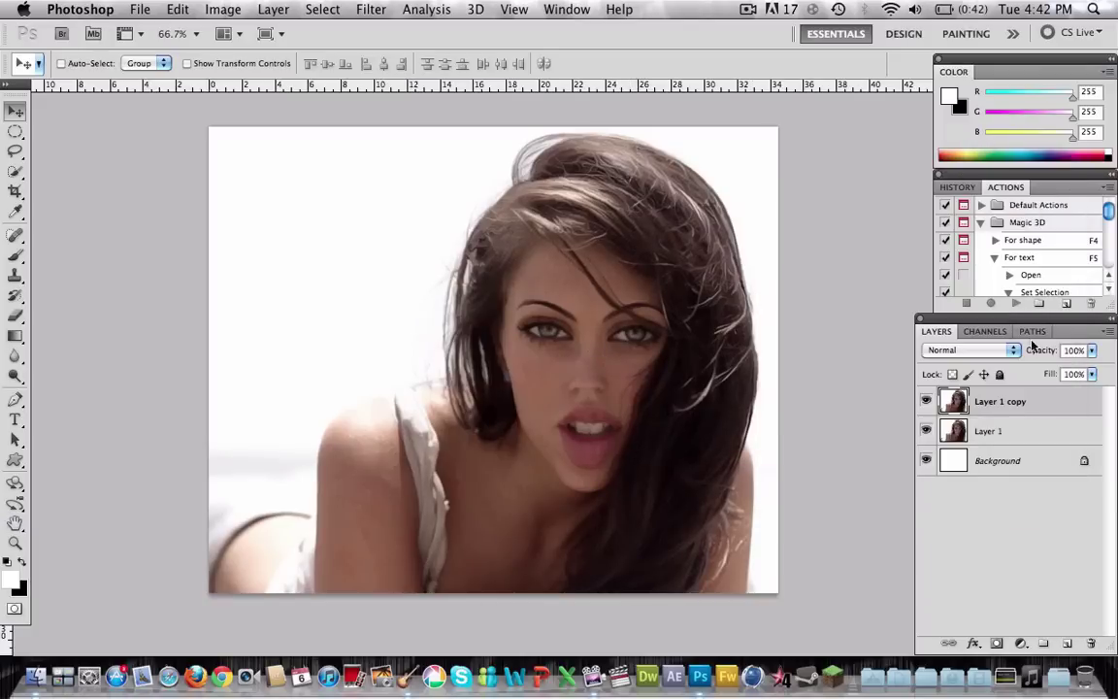
# Step: Duplicate Layer 1 copy to create Layer 1 copy 2
pyautogui.rightClick(1029, 409)
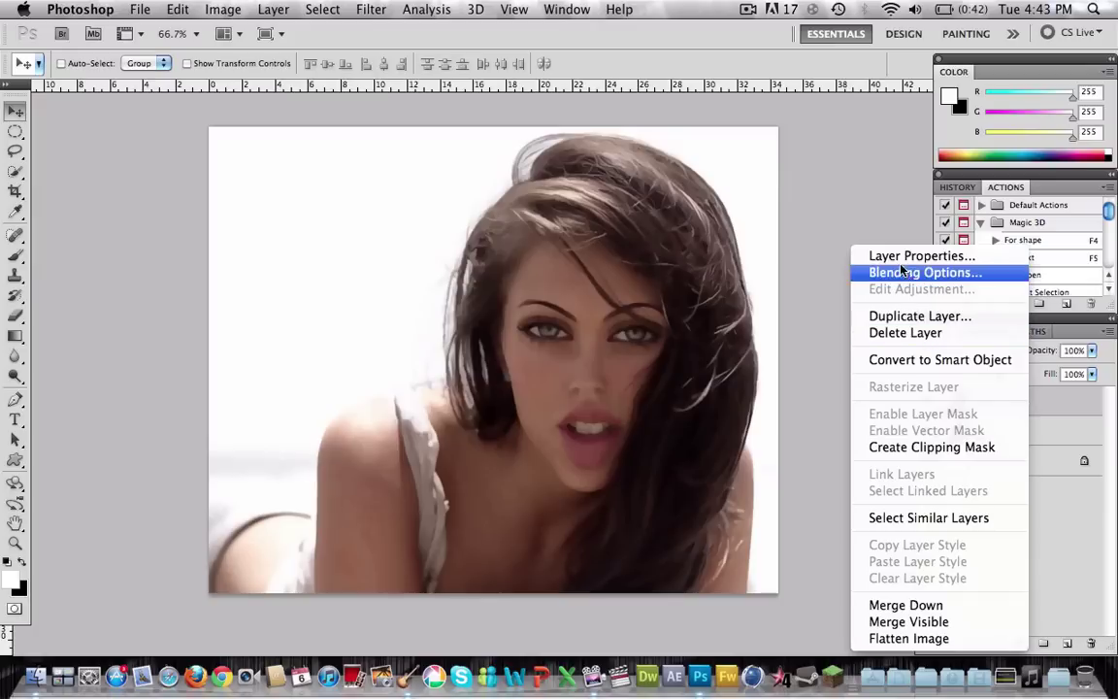
pyautogui.click(903, 315)
pyautogui.click(729, 263)
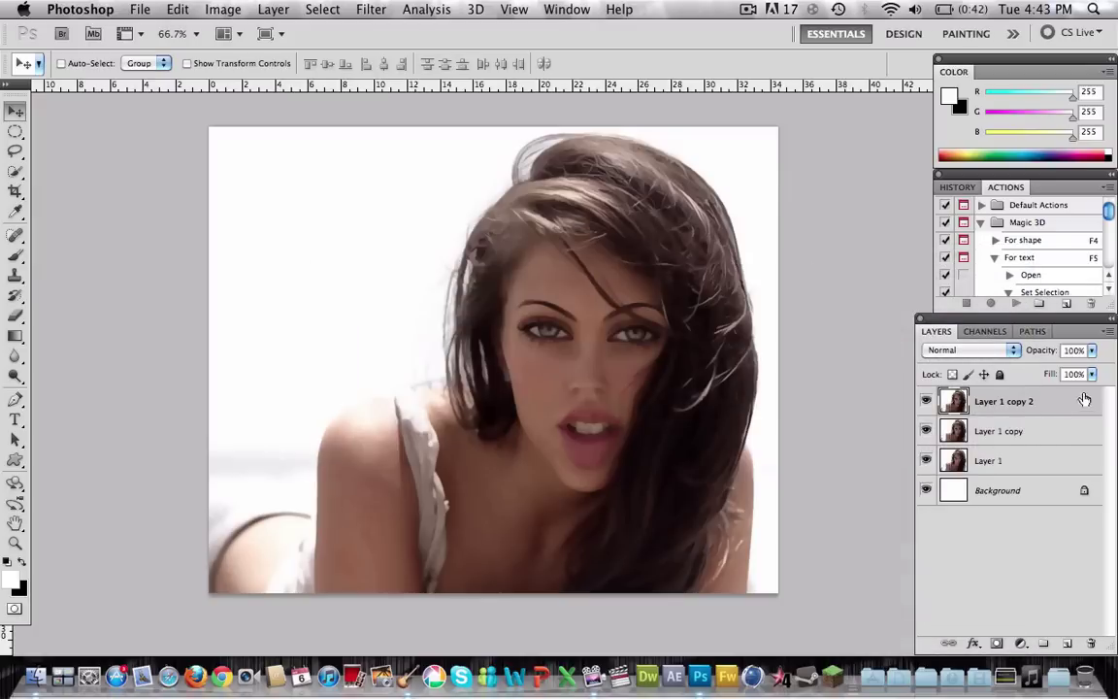
# Step: Apply a High Pass filter with Radius 3.0 pixels to Layer 1 copy 2
pyautogui.click(368, 9)
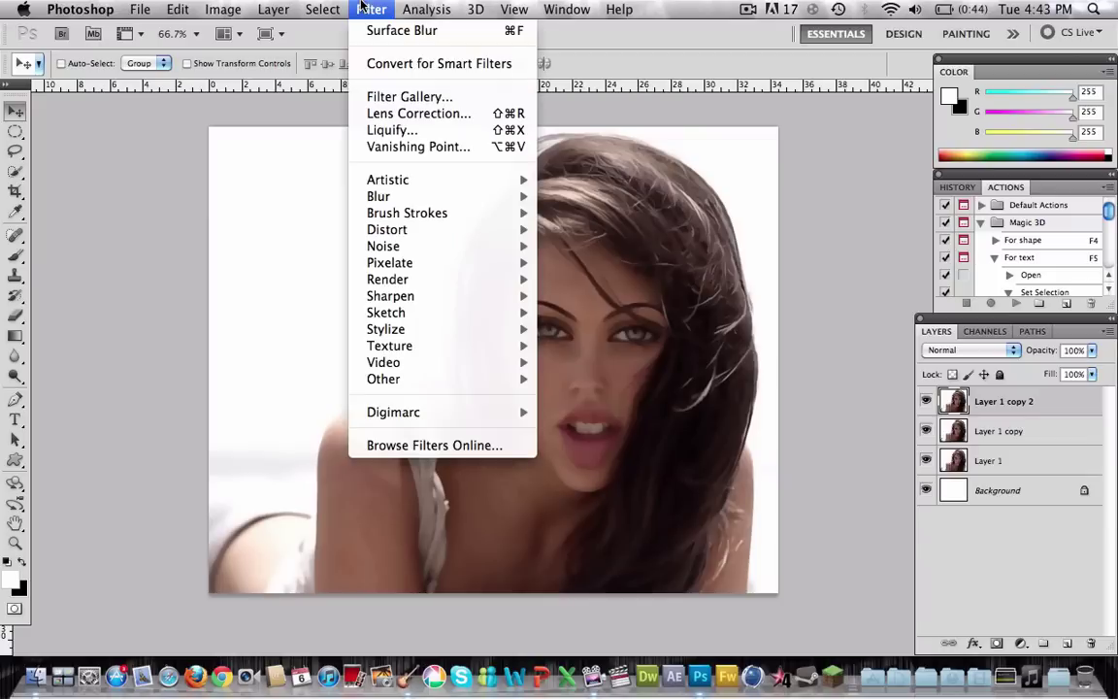
pyautogui.moveTo(373, 379)
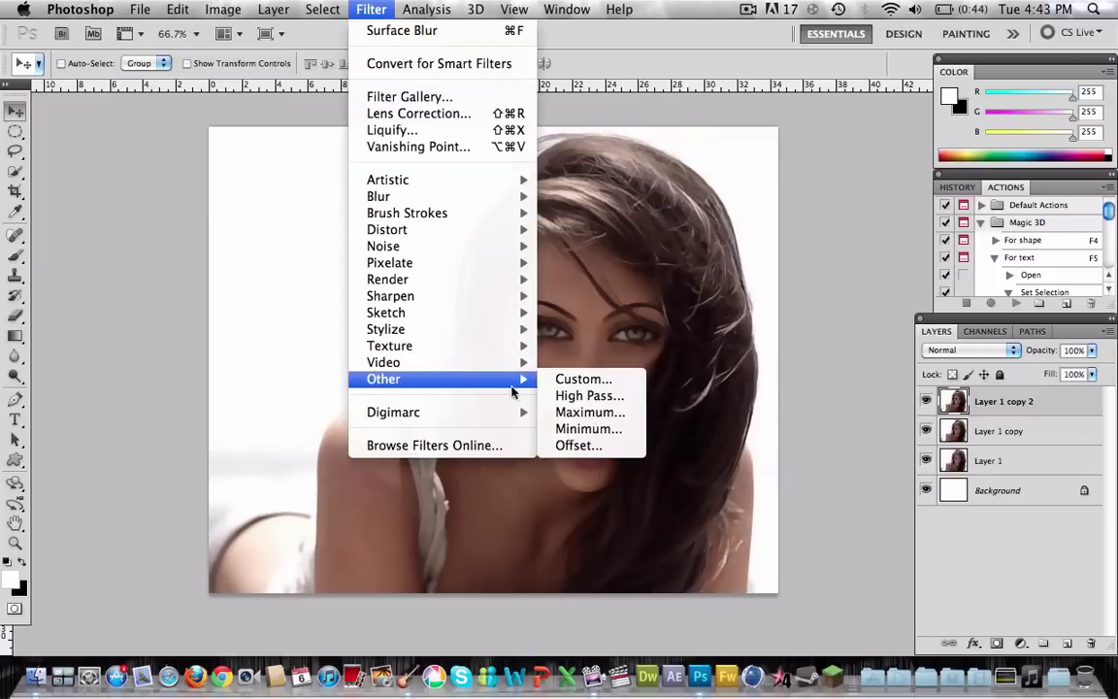
pyautogui.click(573, 397)
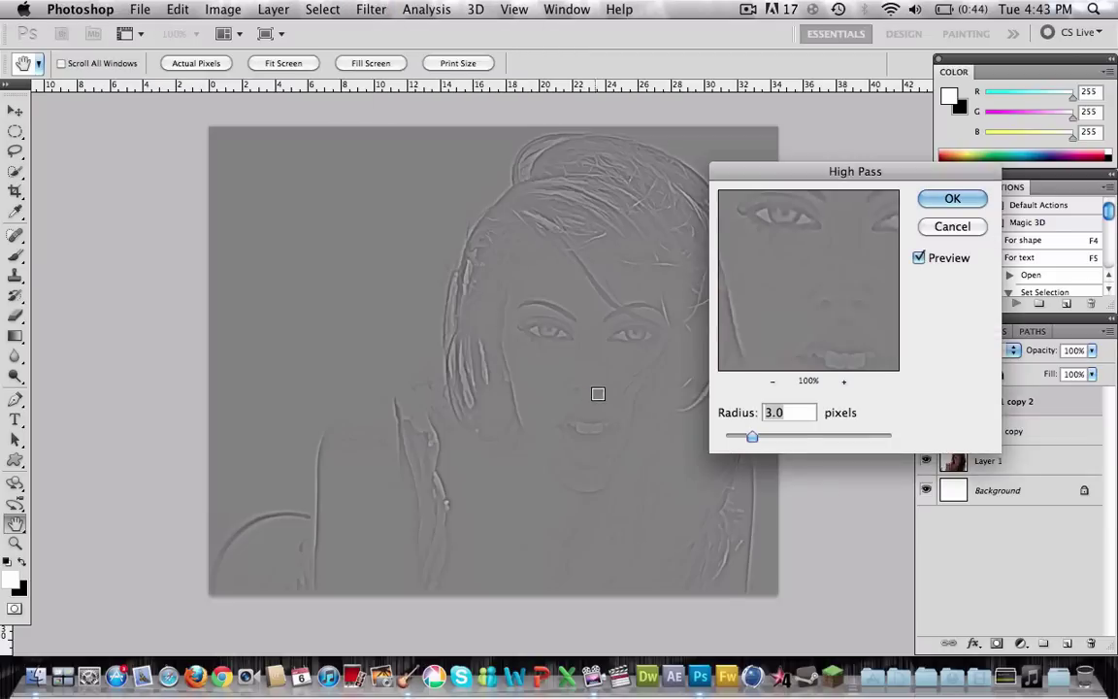
pyautogui.doubleClick(787, 412)
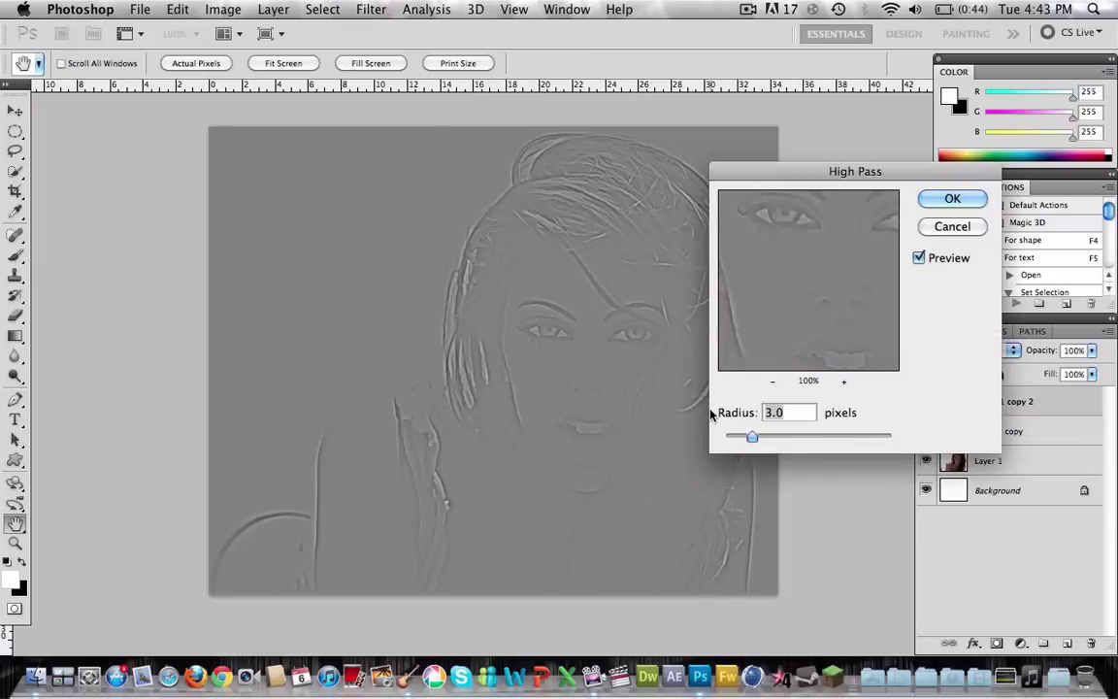
pyautogui.click(781, 411)
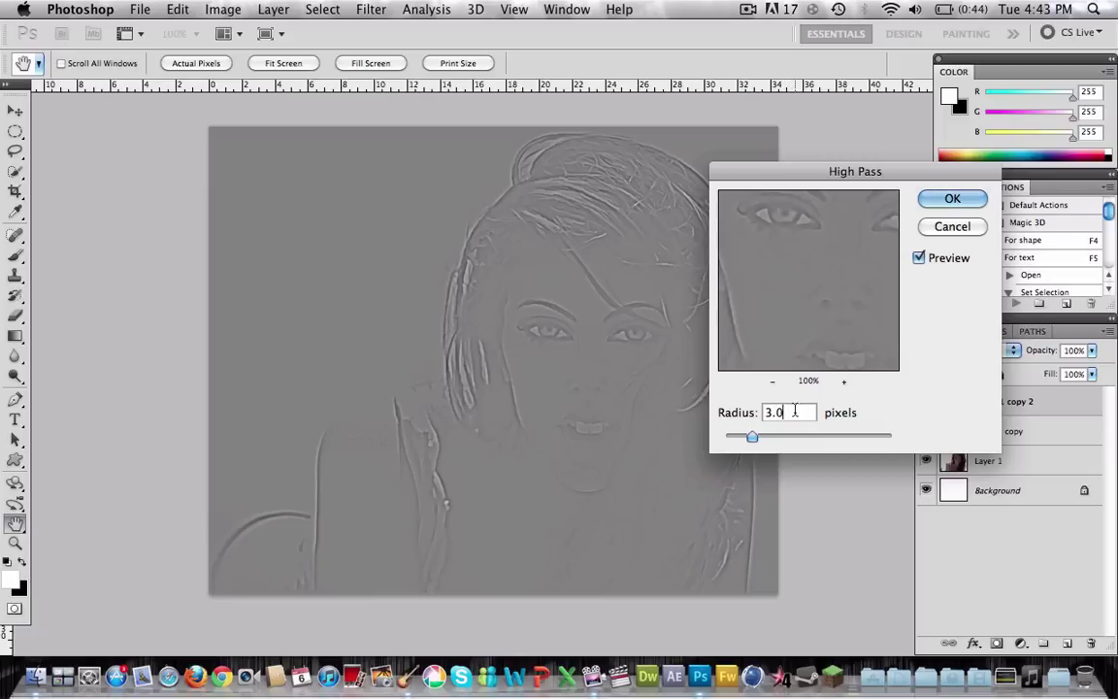
pyautogui.click(948, 198)
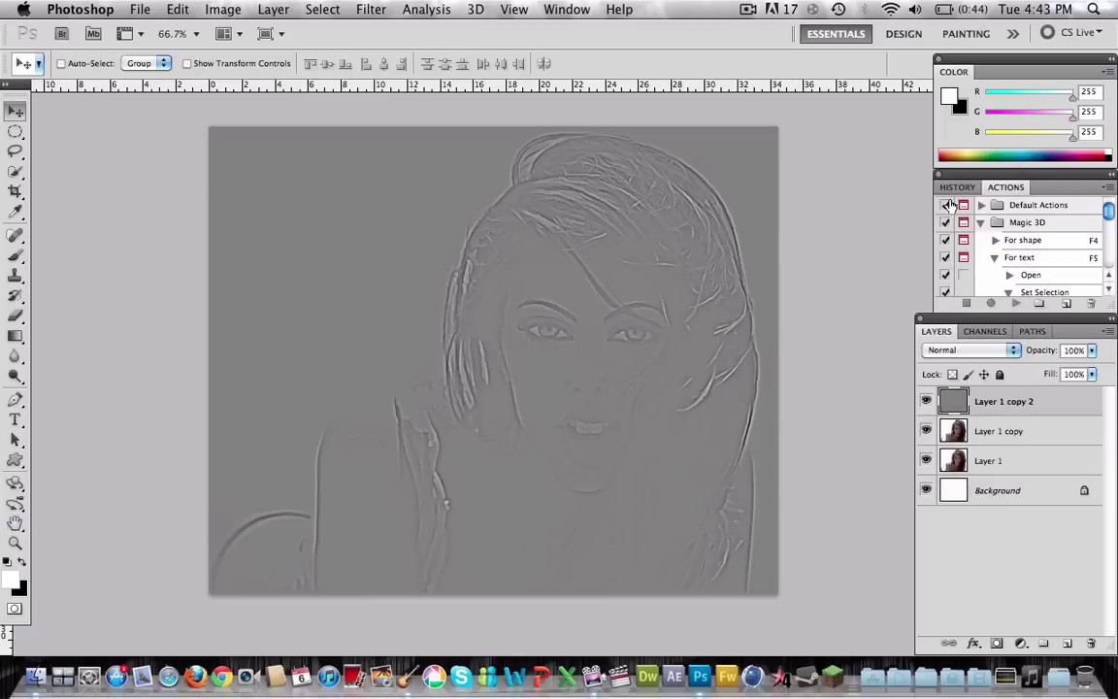
# Step: Set Layer 1 copy 2 to Hard Light, compare its visibility, and select Layer 1 copy too
pyautogui.click(959, 351)
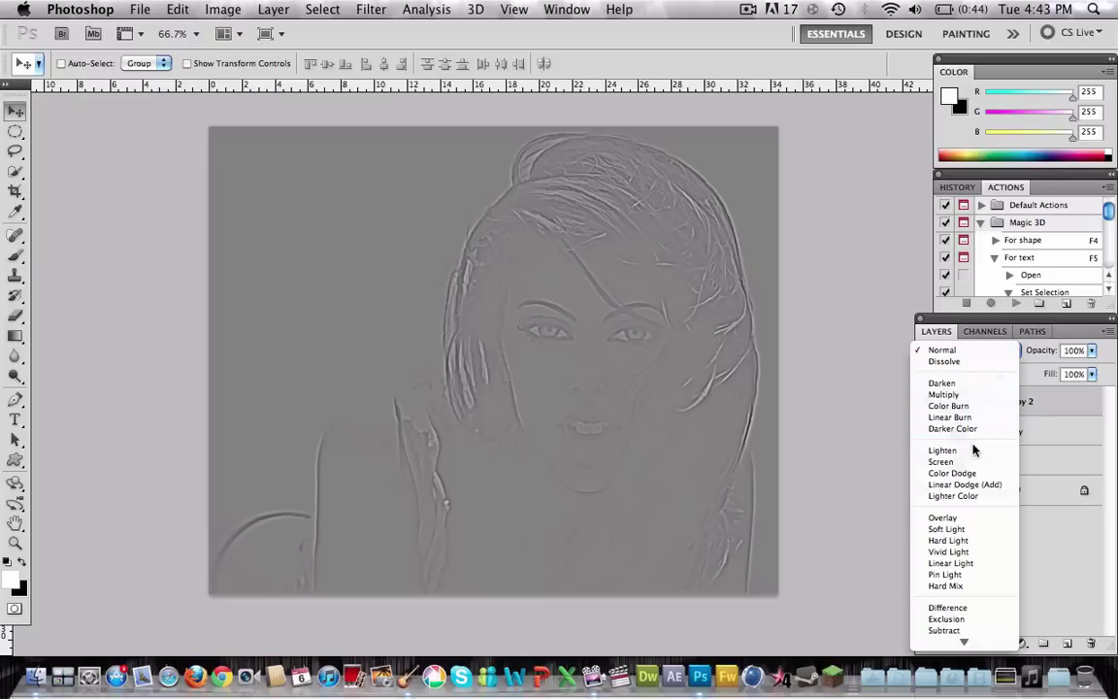
pyautogui.click(946, 541)
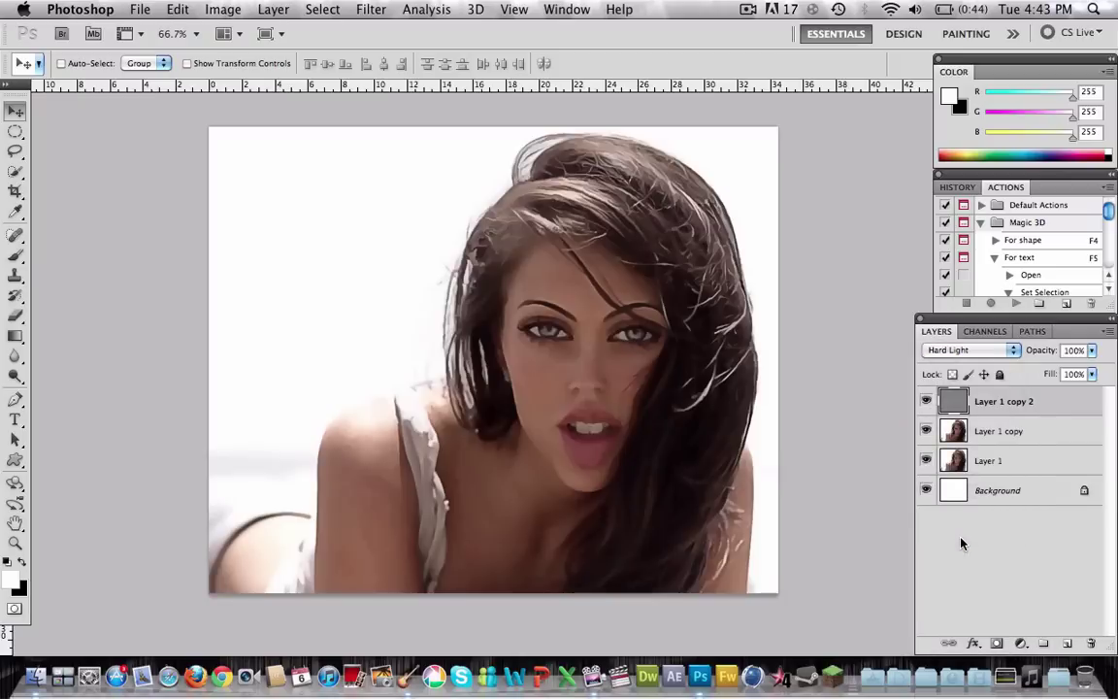
pyautogui.click(925, 401)
pyautogui.click(924, 403)
pyautogui.click(924, 403)
pyautogui.click(925, 403)
pyautogui.click(924, 403)
pyautogui.click(924, 403)
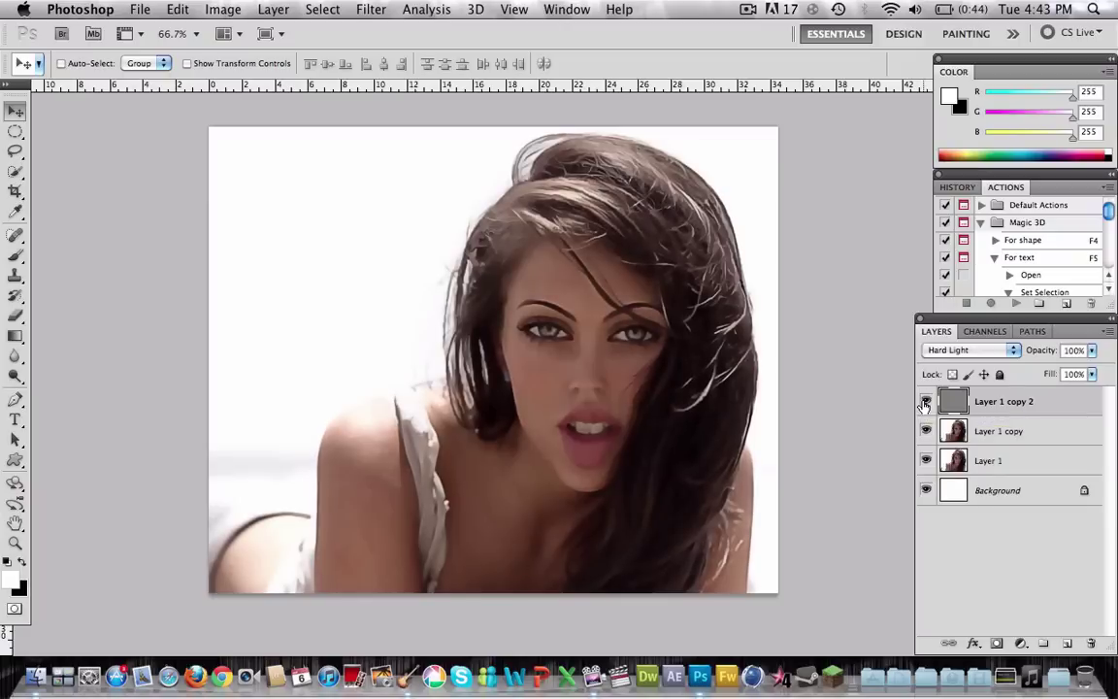
pyautogui.keyDown('shift'); pyautogui.click(998, 443); pyautogui.keyUp('shift')
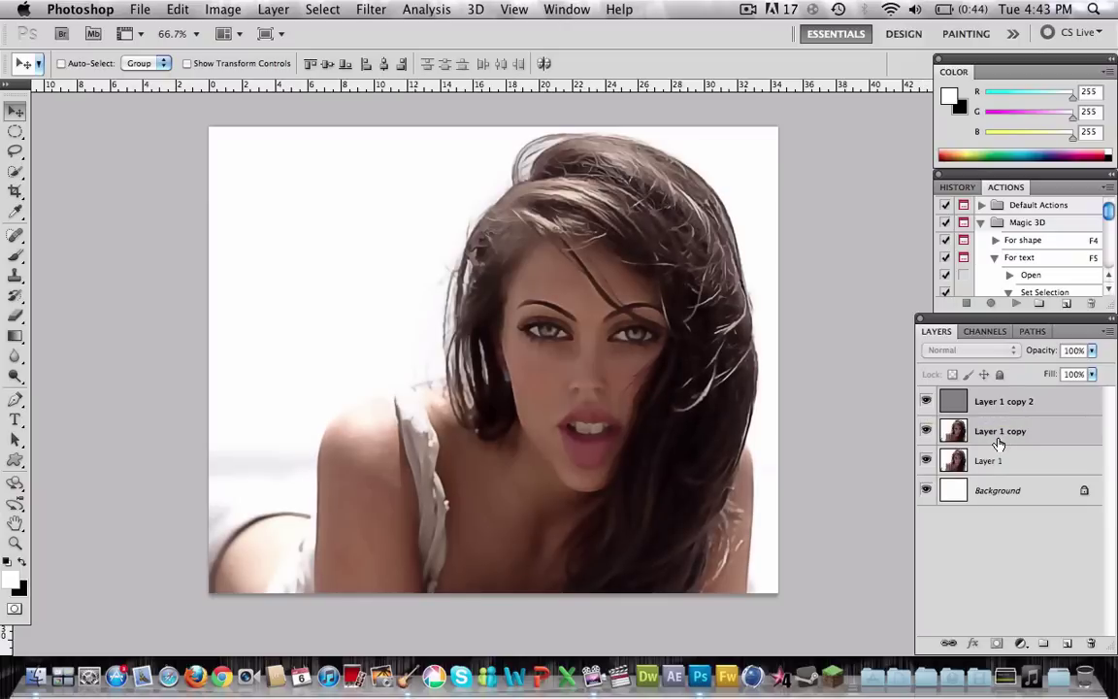
# Step: Merge Layer 1 copy 2 with Layer 1 copy, then toggle visibility to compare
pyautogui.rightClick(988, 432)
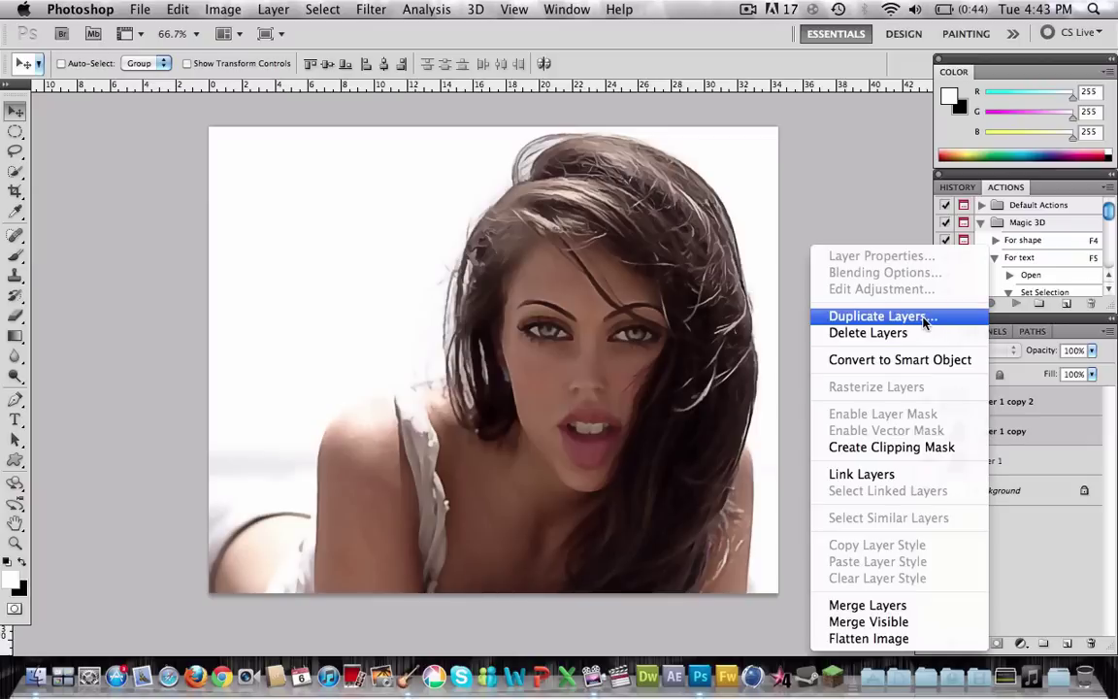
pyautogui.click(916, 603)
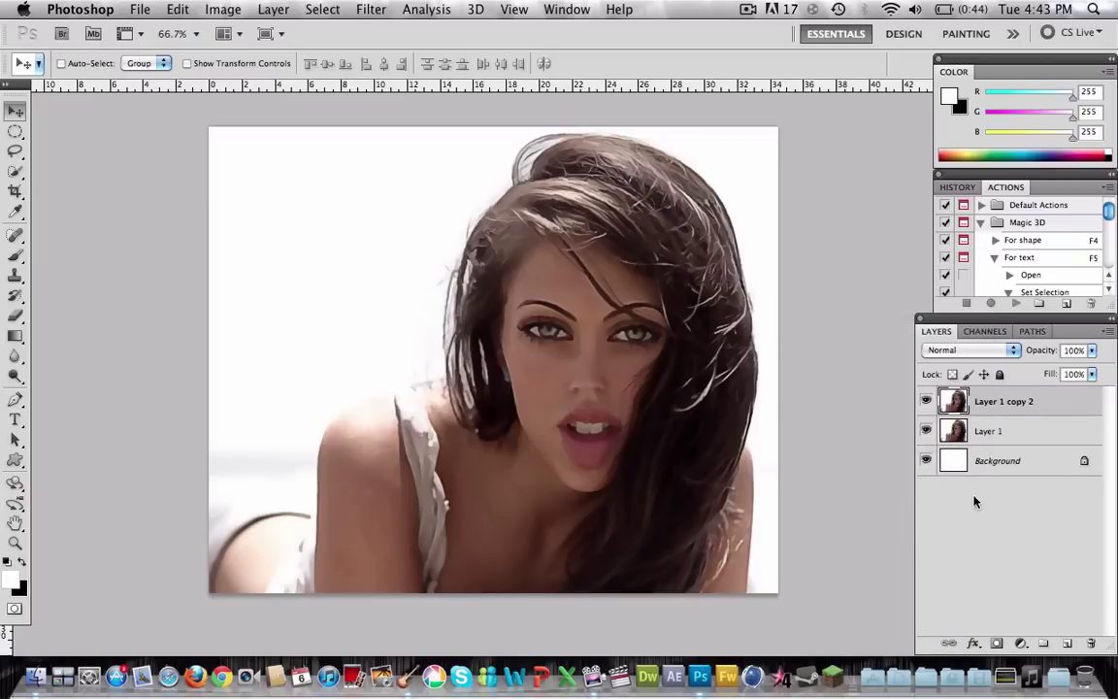
pyautogui.click(926, 401)
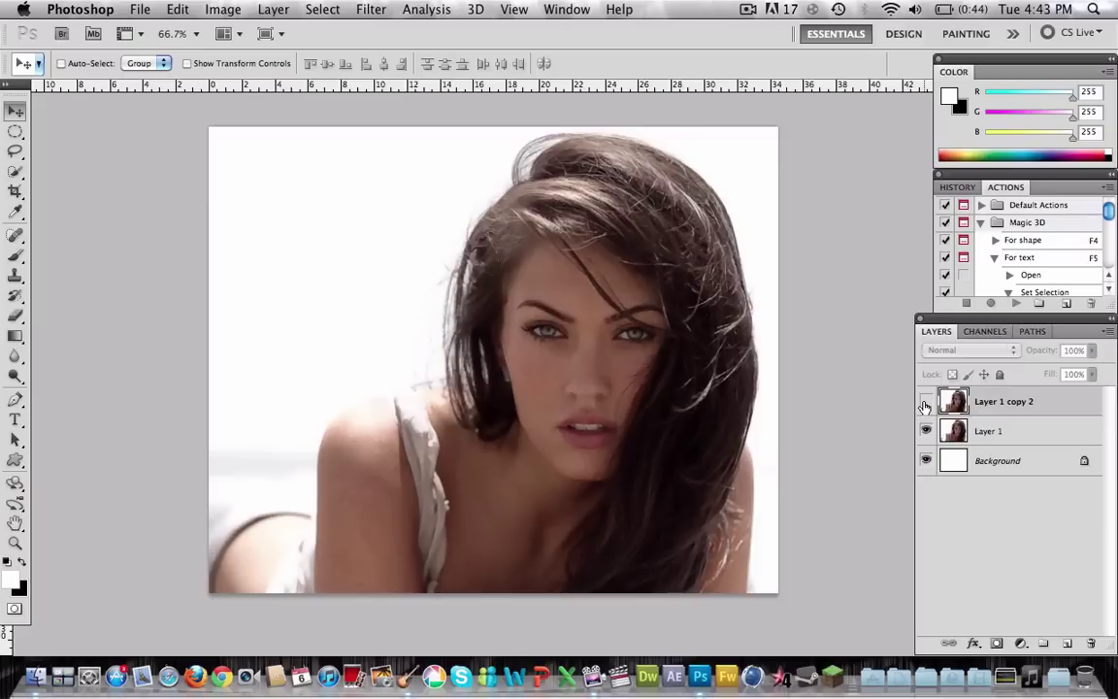
pyautogui.click(926, 401)
pyautogui.click(925, 402)
pyautogui.click(925, 401)
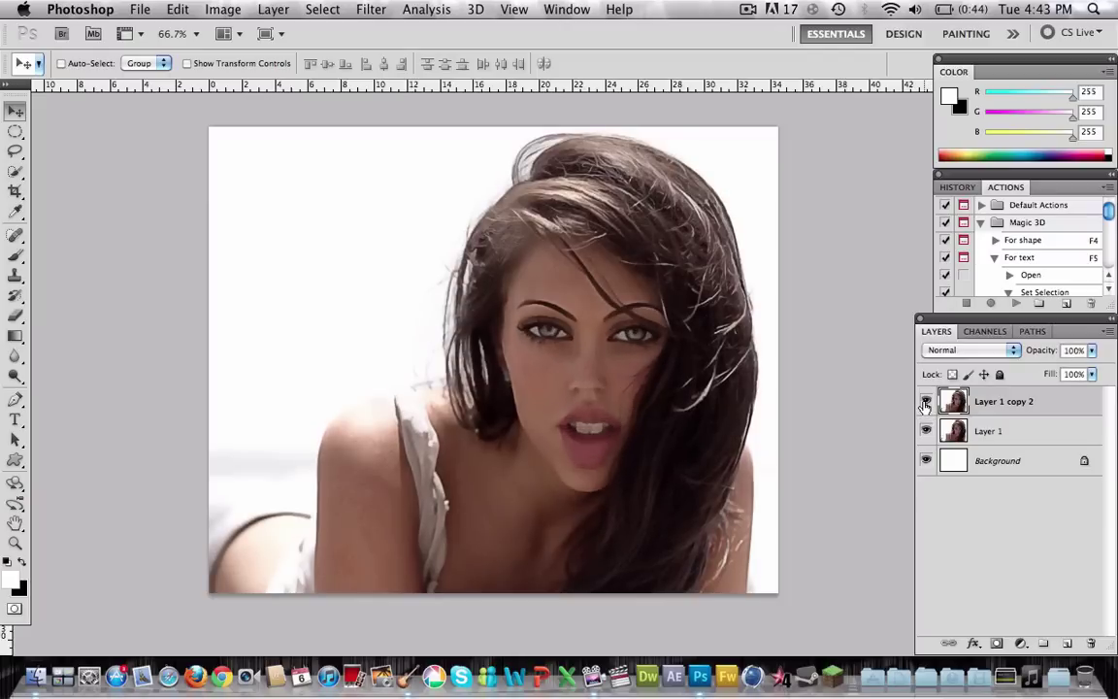
# Step: Add a Curves adjustment with an S-curve and the Red midpoint lowered (input 123, output 108)
pyautogui.click(1021, 645)
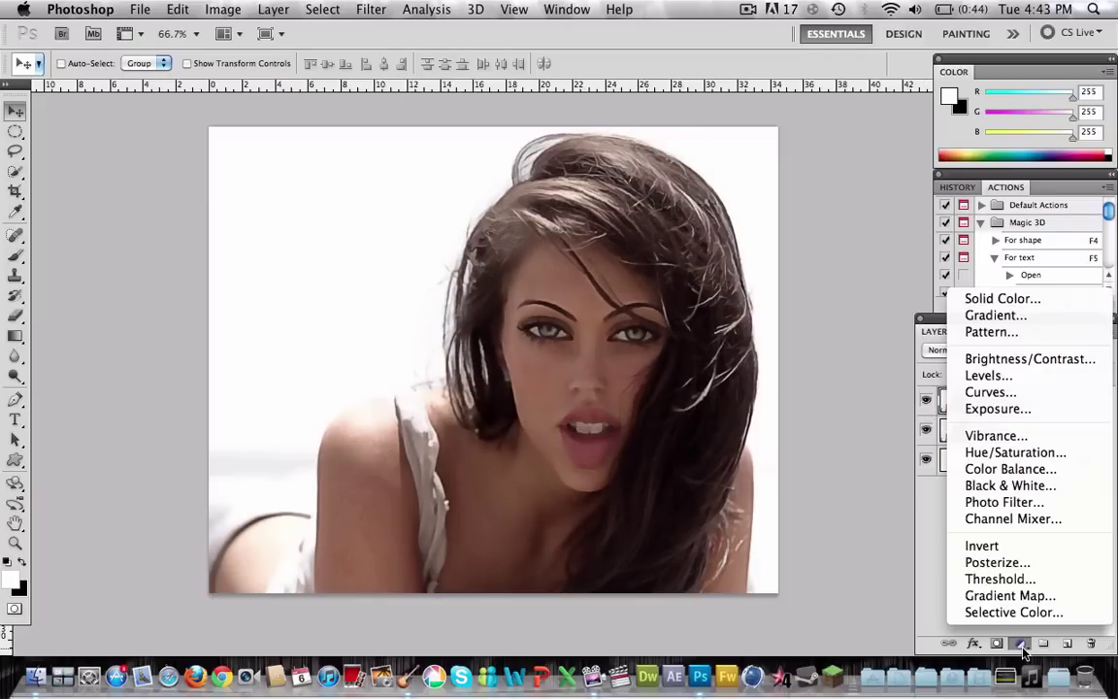
pyautogui.click(1007, 392)
pyautogui.moveTo(974, 385); pyautogui.dragTo(972, 375)
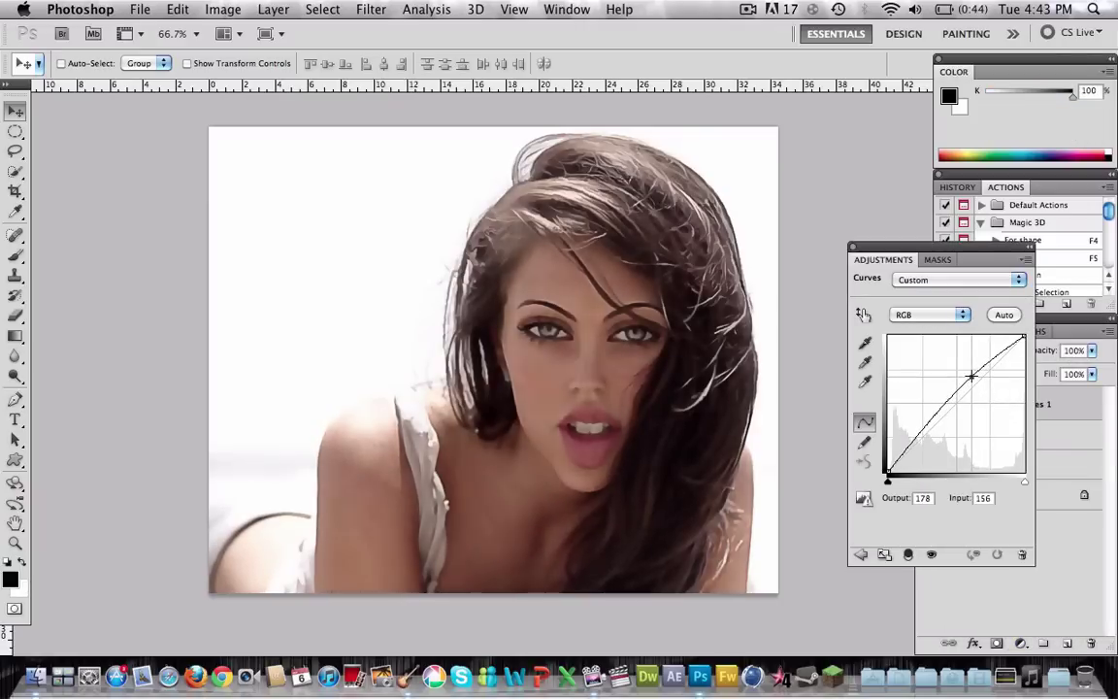
pyautogui.moveTo(908, 439); pyautogui.dragTo(917, 443)
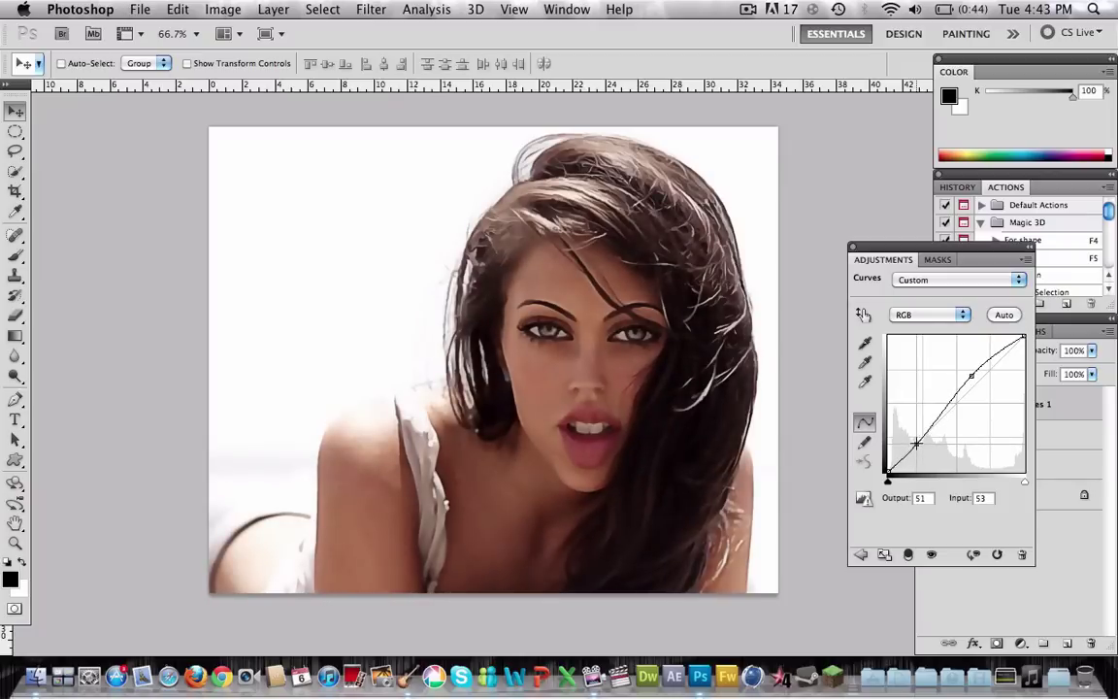
pyautogui.click(929, 314)
pyautogui.click(926, 327)
pyautogui.moveTo(950, 404); pyautogui.dragTo(954, 414)
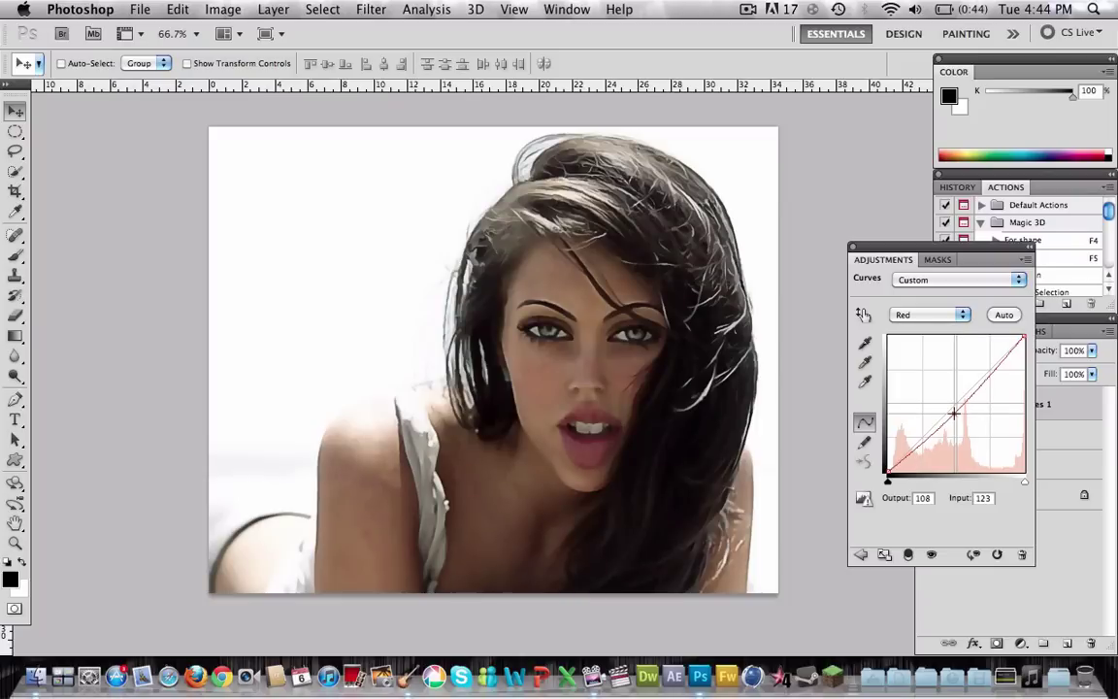
pyautogui.click(853, 248)
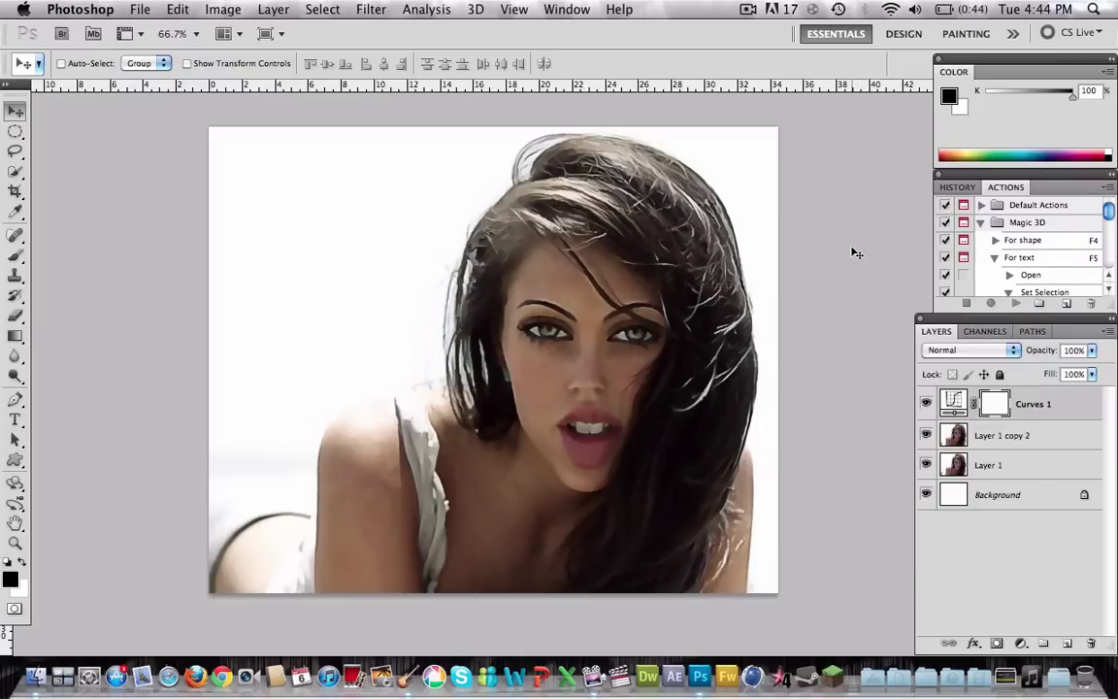
# Step: Merge Curves 1 with Layer 1 copy 2 and toggle visibility to compare
pyautogui.click(1026, 442)
pyautogui.rightClick(1025, 442)
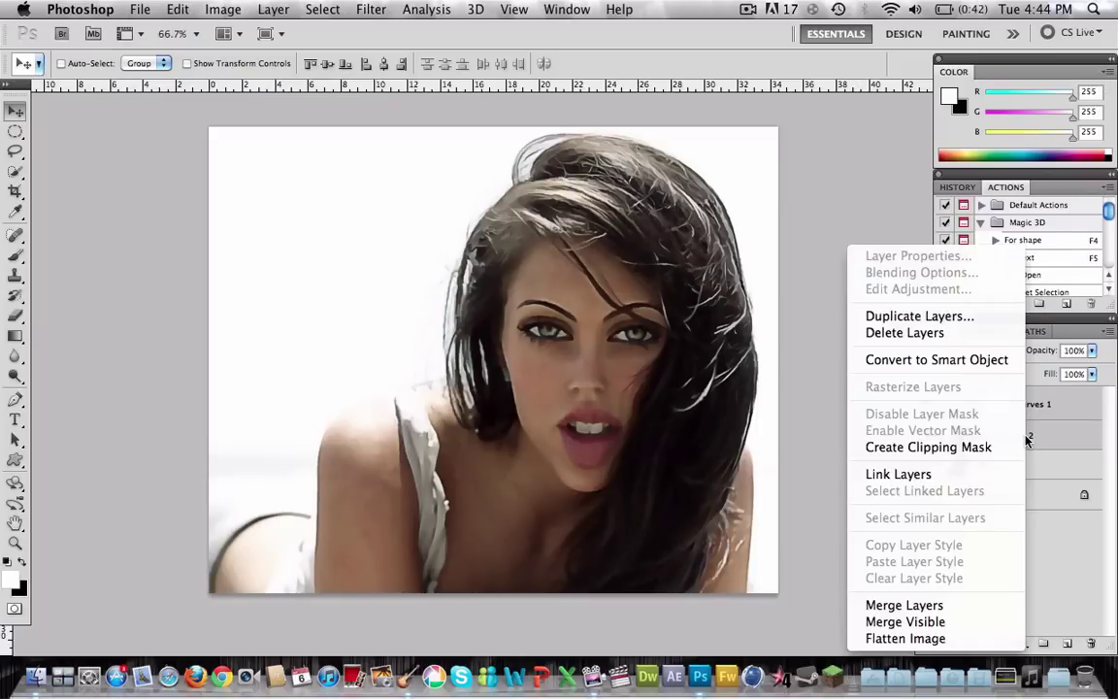
pyautogui.click(904, 605)
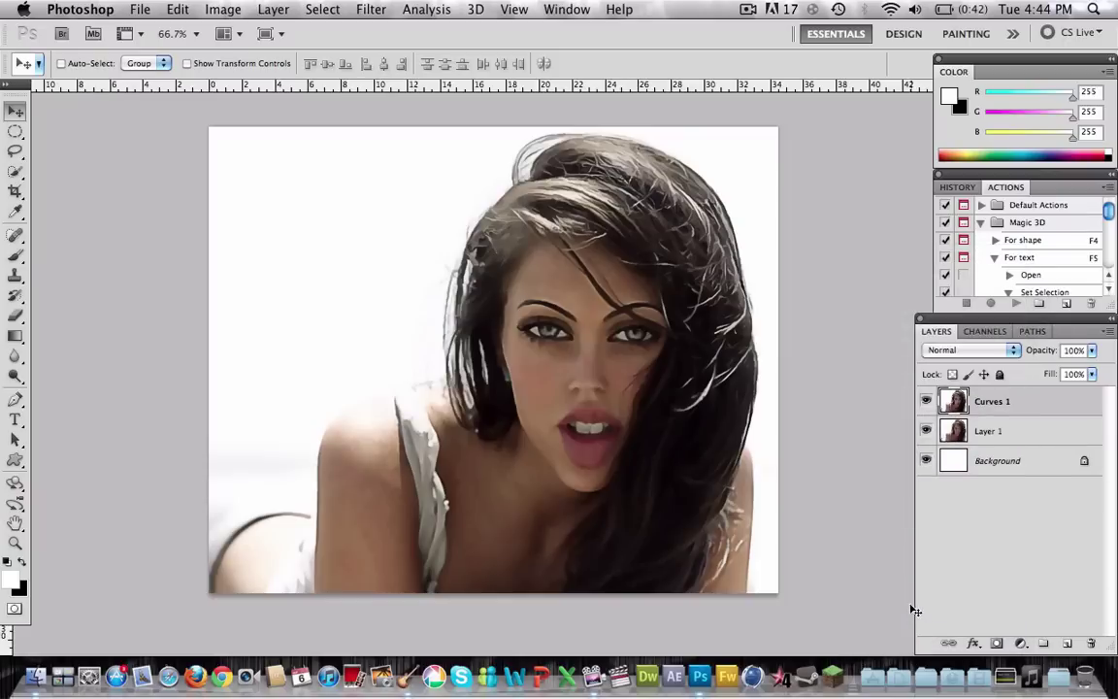
pyautogui.click(926, 401)
pyautogui.click(926, 402)
pyautogui.click(926, 401)
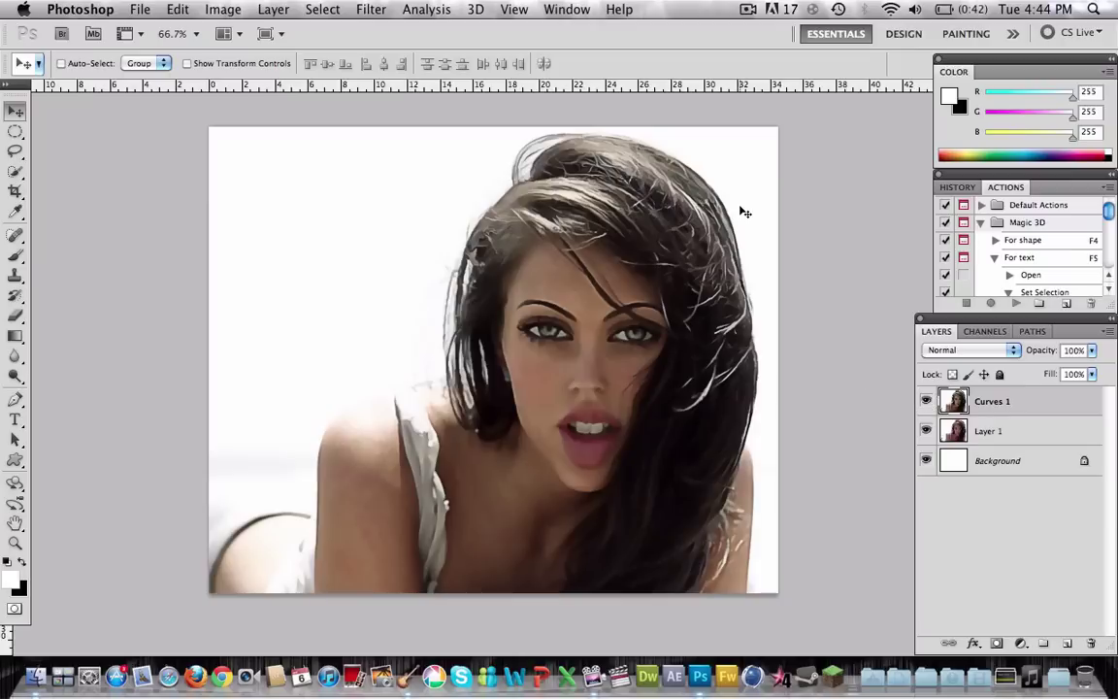